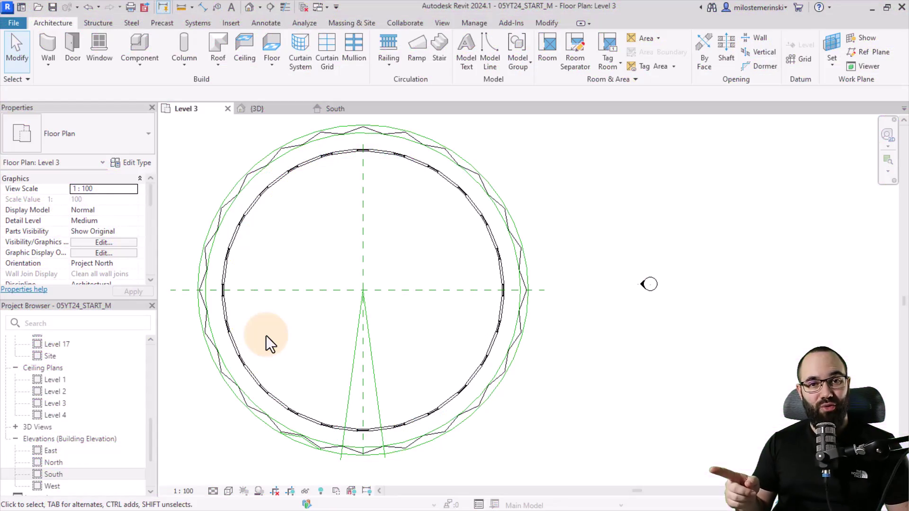
Step: Inspect the tower in 3D and South elevation, then return to the Level 3 plan
{"action": "middle_click_drag", "start_coordinate": [278, 332], "coordinate": [308, 353]}
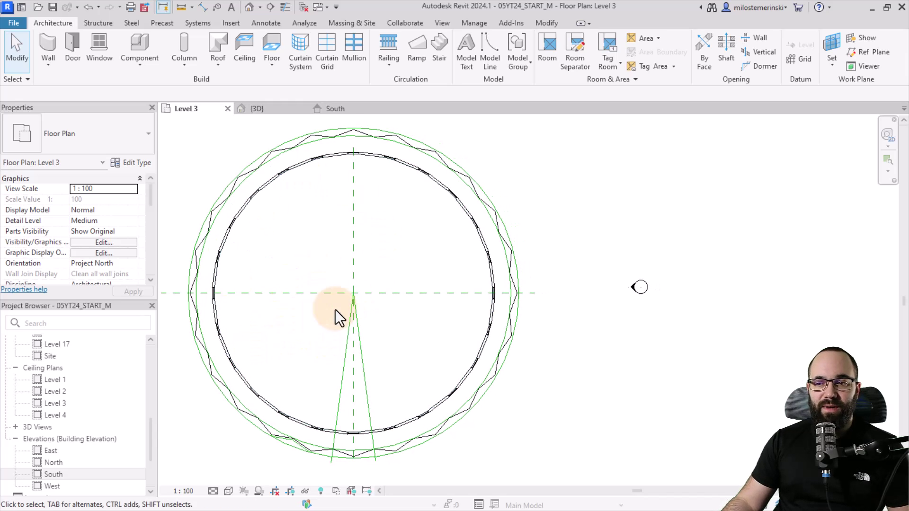
{"action": "left_click", "coordinate": [257, 108]}
{"action": "middle_click_drag", "start_coordinate": [473, 308], "coordinate": [503, 361], "text": "shift"}
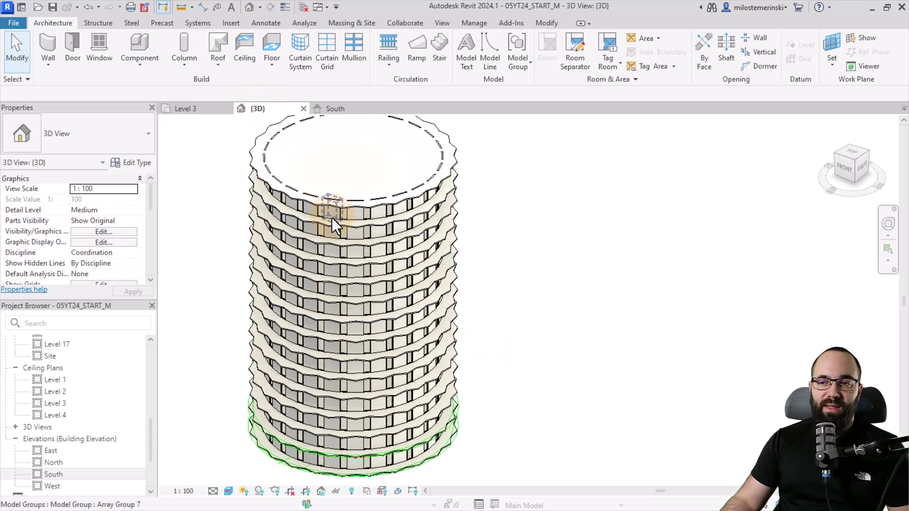
{"action": "scroll", "coordinate": [319, 475], "scroll_direction": "up", "scroll_amount": 3}
{"action": "scroll", "coordinate": [297, 427], "scroll_direction": "up", "scroll_amount": 2}
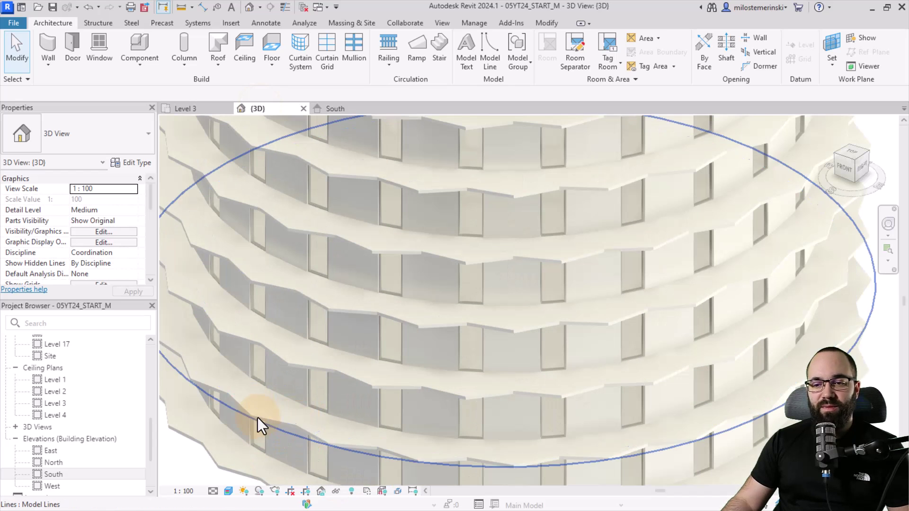
{"action": "scroll", "coordinate": [234, 402], "scroll_direction": "down", "scroll_amount": 2}
{"action": "scroll", "coordinate": [341, 404], "scroll_direction": "down", "scroll_amount": 3}
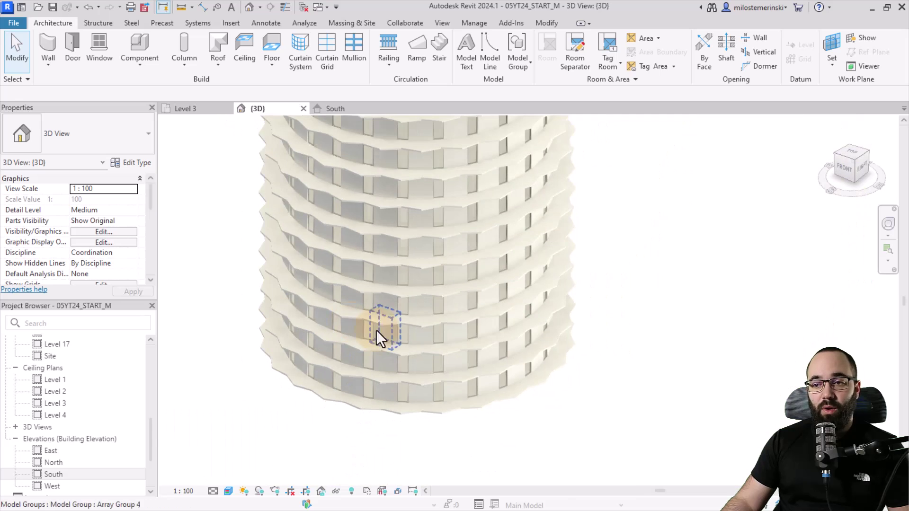
{"action": "scroll", "coordinate": [376, 334], "scroll_direction": "down", "scroll_amount": 1}
{"action": "scroll", "coordinate": [371, 417], "scroll_direction": "down", "scroll_amount": 2}
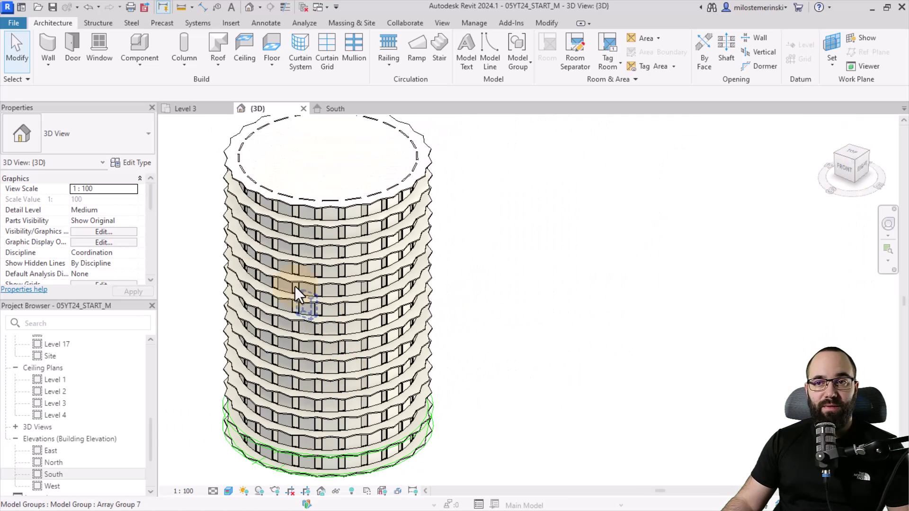
{"action": "left_click", "coordinate": [195, 108]}
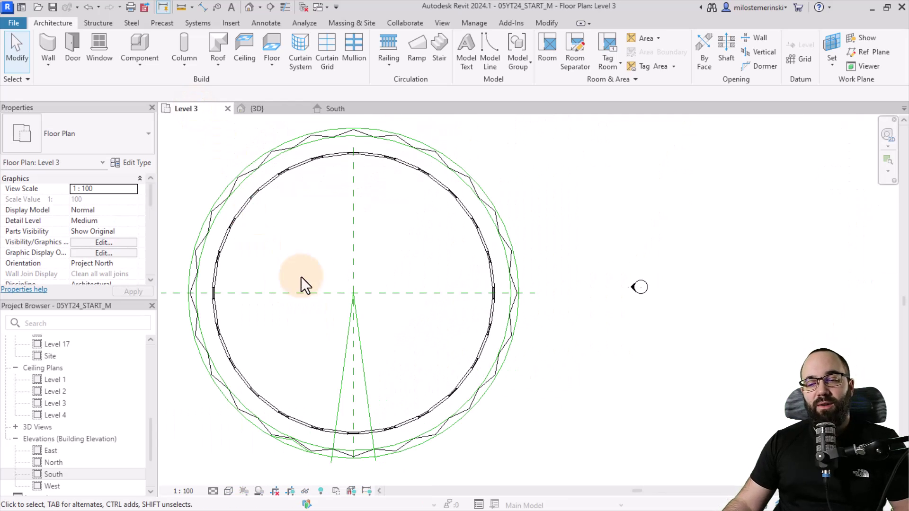
{"action": "left_click", "coordinate": [314, 113]}
{"action": "scroll", "coordinate": [261, 430], "scroll_direction": "up", "scroll_amount": 1}
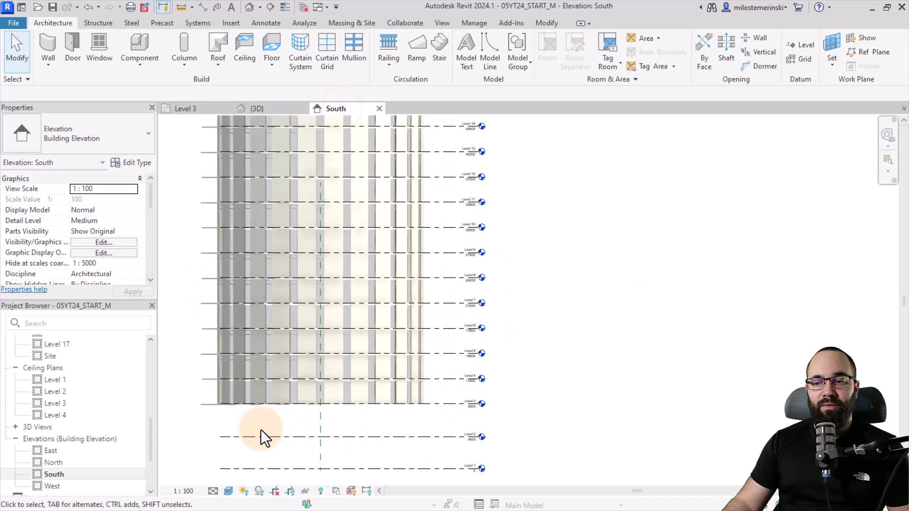
{"action": "middle_click_drag", "start_coordinate": [278, 412], "coordinate": [330, 392]}
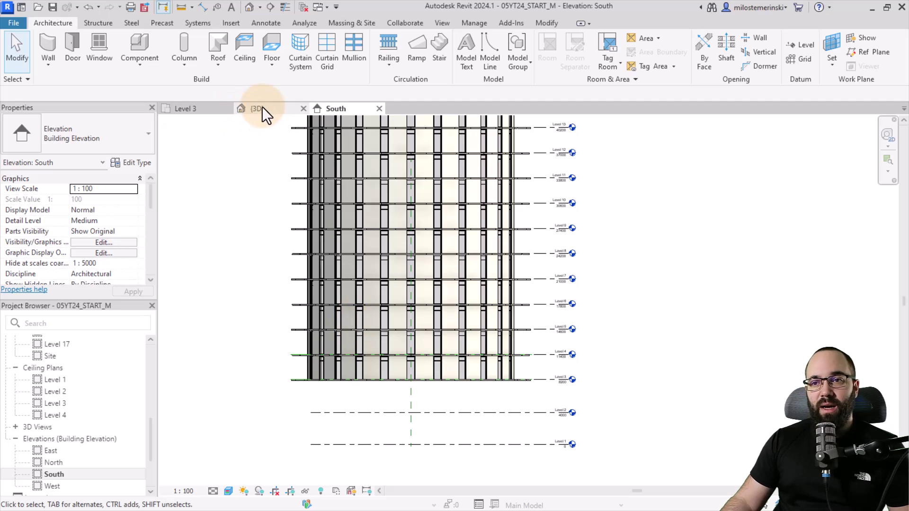
{"action": "left_click", "coordinate": [194, 109]}
{"action": "scroll", "coordinate": [323, 359], "scroll_direction": "up", "scroll_amount": 2}
{"action": "scroll", "coordinate": [294, 413], "scroll_direction": "up", "scroll_amount": 3}
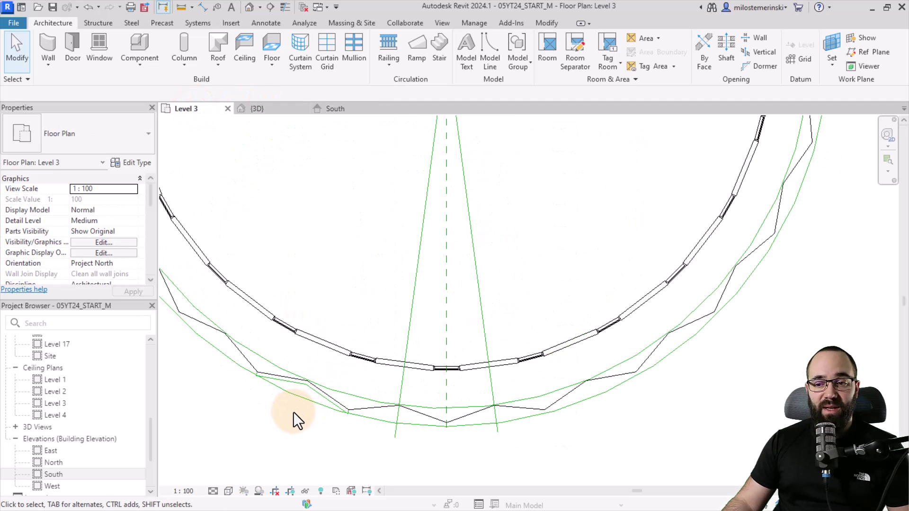
{"action": "scroll", "coordinate": [293, 412], "scroll_direction": "up", "scroll_amount": 2}
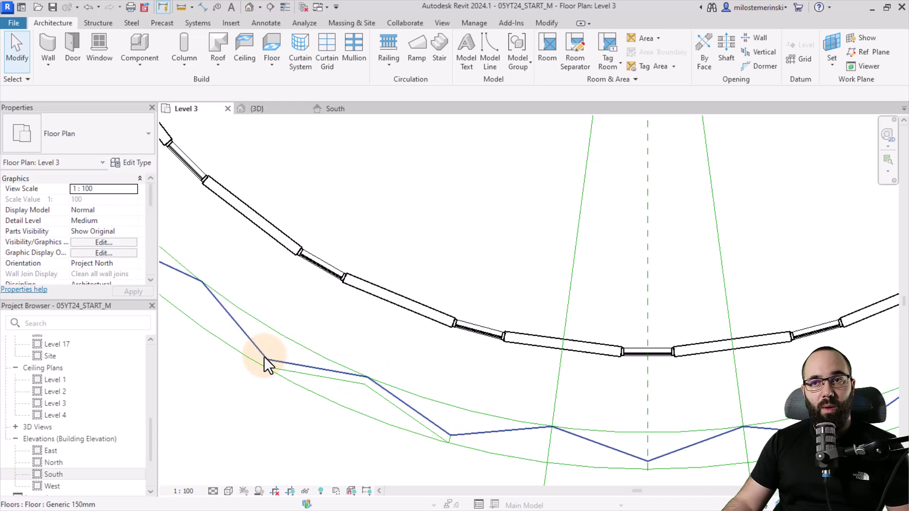
Step: Create an in-place family in the Walls category, keeping the name Walls 1
{"action": "left_click", "coordinate": [133, 67]}
{"action": "left_click", "coordinate": [157, 119]}
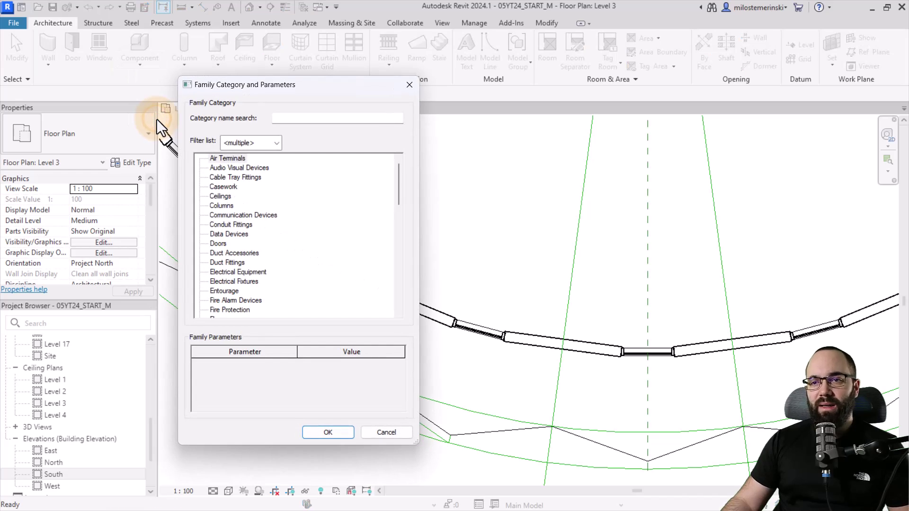
{"action": "scroll", "coordinate": [270, 224], "scroll_direction": "down", "scroll_amount": 2}
{"action": "scroll", "coordinate": [275, 230], "scroll_direction": "down", "scroll_amount": 1}
{"action": "scroll", "coordinate": [273, 229], "scroll_direction": "down", "scroll_amount": 2}
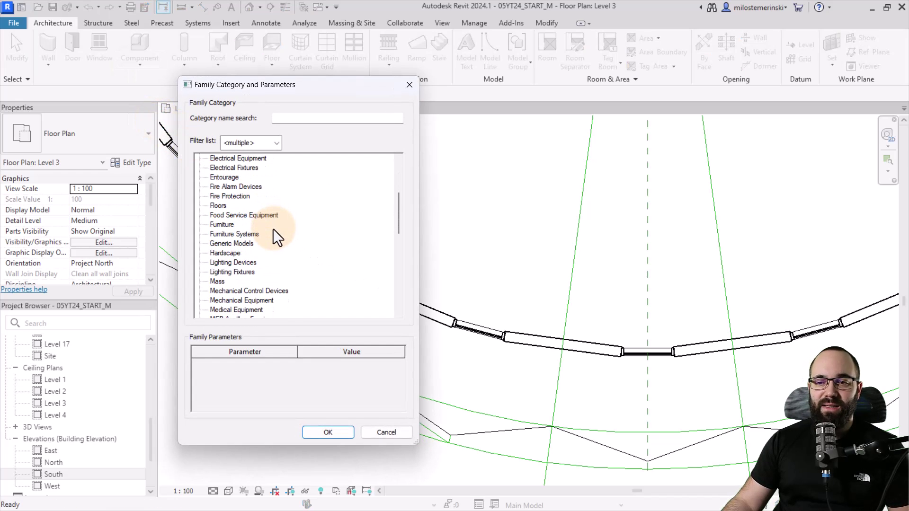
{"action": "scroll", "coordinate": [272, 229], "scroll_direction": "down", "scroll_amount": 2}
{"action": "scroll", "coordinate": [273, 228], "scroll_direction": "down", "scroll_amount": 4}
{"action": "scroll", "coordinate": [273, 229], "scroll_direction": "down", "scroll_amount": 4}
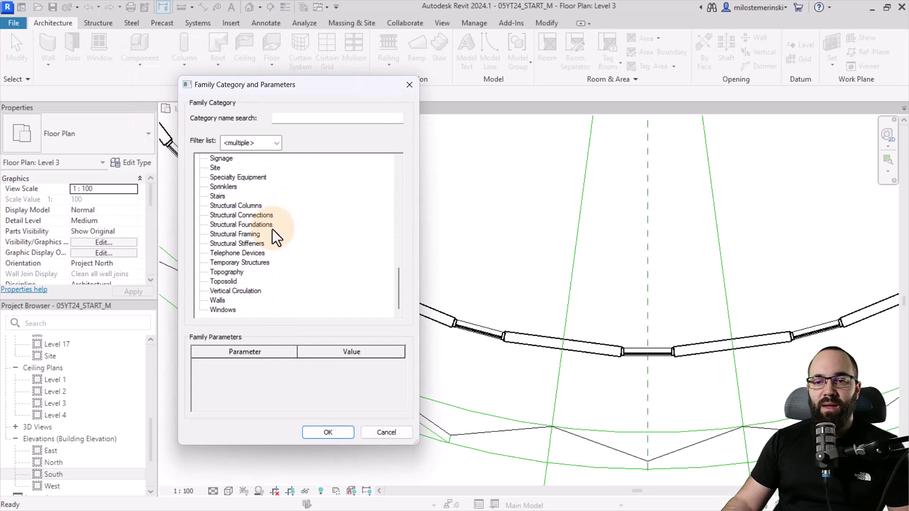
{"action": "left_click", "coordinate": [216, 301]}
{"action": "left_click", "coordinate": [327, 432]}
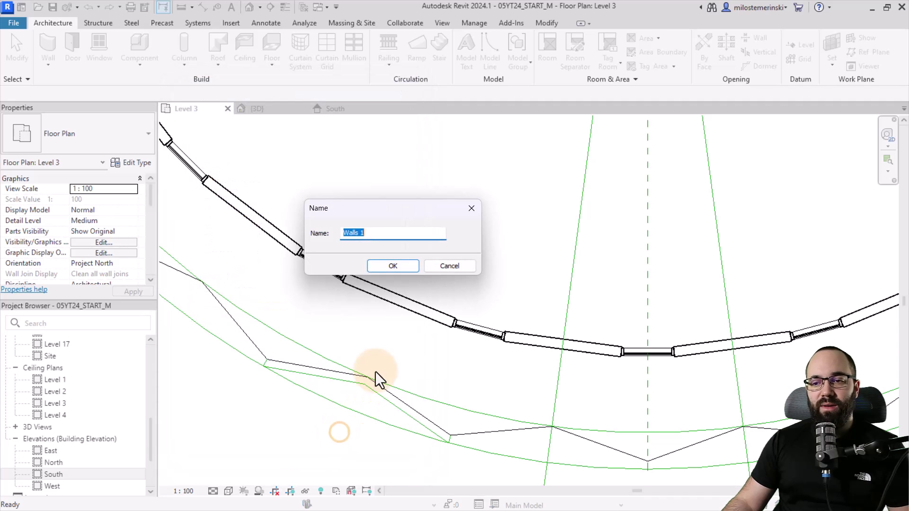
{"action": "left_click", "coordinate": [386, 265]}
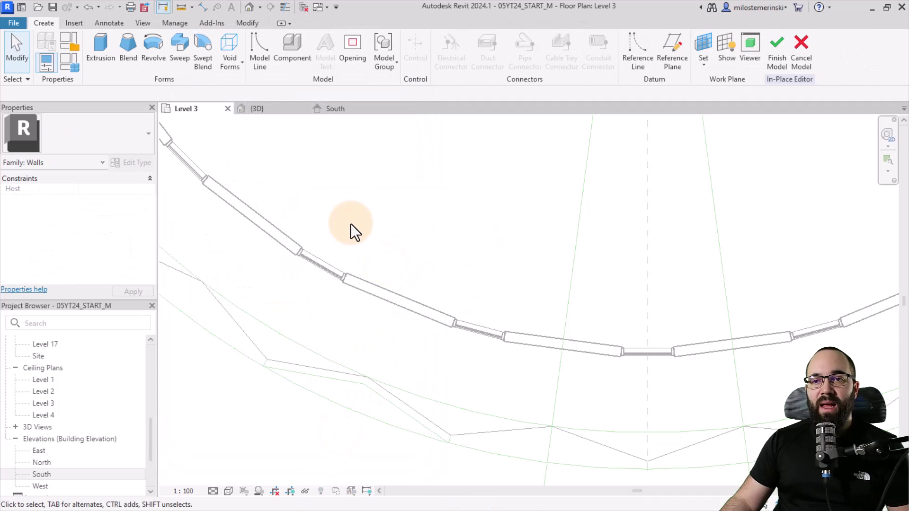
Step: Sketch an extrusion profile from the two picked zig-zag segments, closing both ends
{"action": "left_click", "coordinate": [101, 62]}
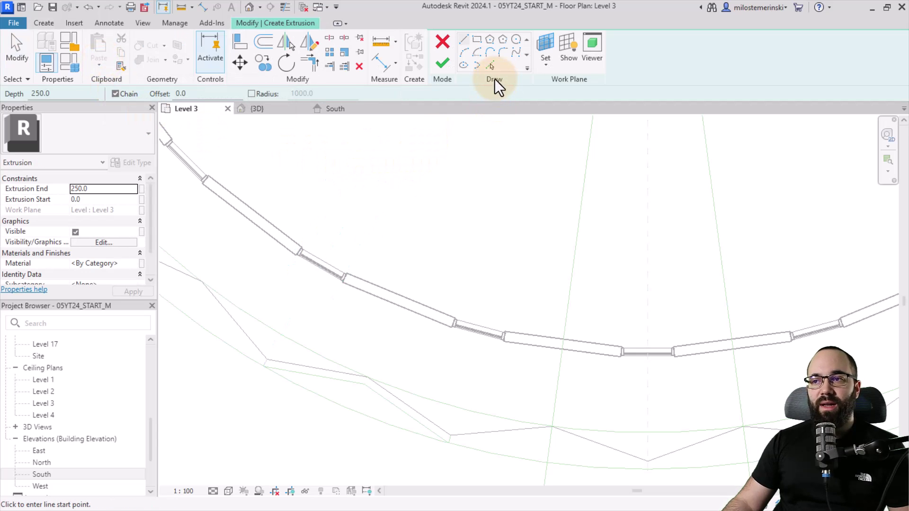
{"action": "left_click", "coordinate": [488, 67]}
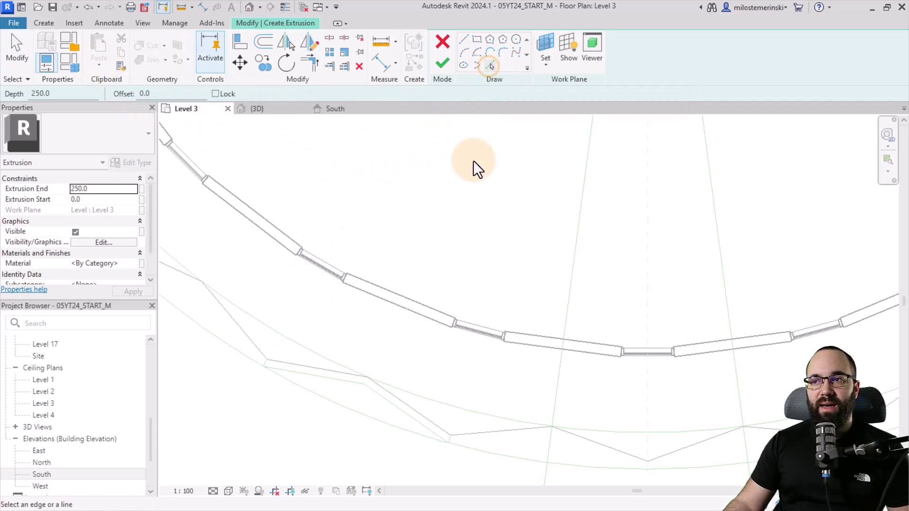
{"action": "scroll", "coordinate": [304, 373], "scroll_direction": "up", "scroll_amount": 2}
{"action": "left_click", "coordinate": [298, 360]}
{"action": "left_click", "coordinate": [429, 398]}
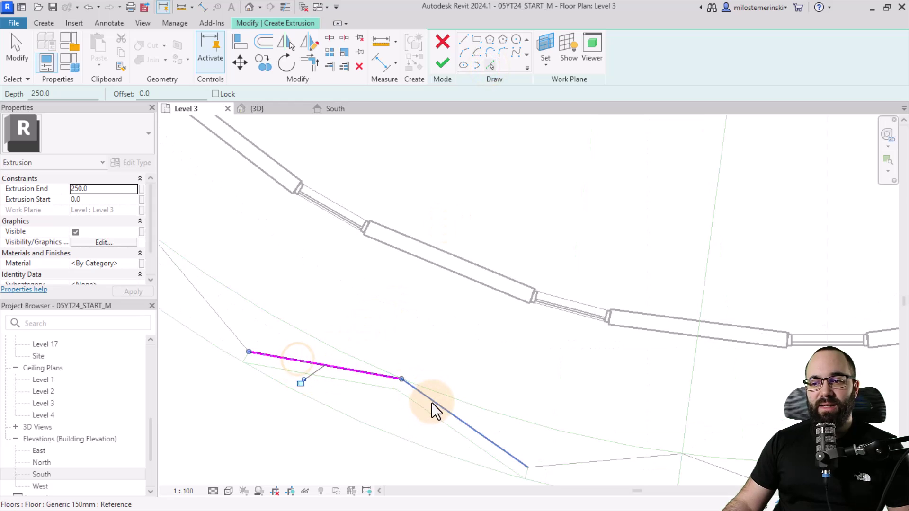
{"action": "left_click", "coordinate": [250, 359]}
{"action": "middle_click_drag", "start_coordinate": [309, 413], "coordinate": [262, 276]}
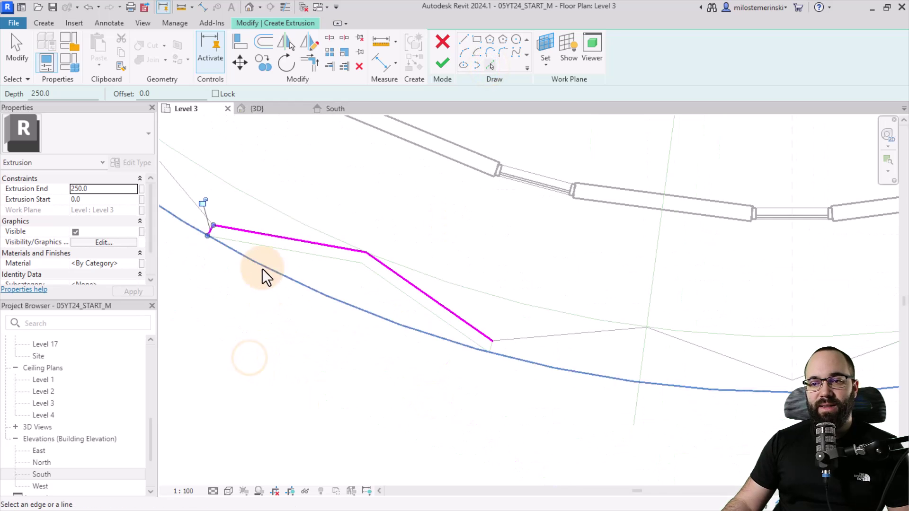
{"action": "scroll", "coordinate": [491, 349], "scroll_direction": "up", "scroll_amount": 2}
{"action": "left_click", "coordinate": [492, 349]}
{"action": "scroll", "coordinate": [470, 386], "scroll_direction": "down", "scroll_amount": 2}
{"action": "middle_click_drag", "start_coordinate": [304, 384], "coordinate": [300, 372]}
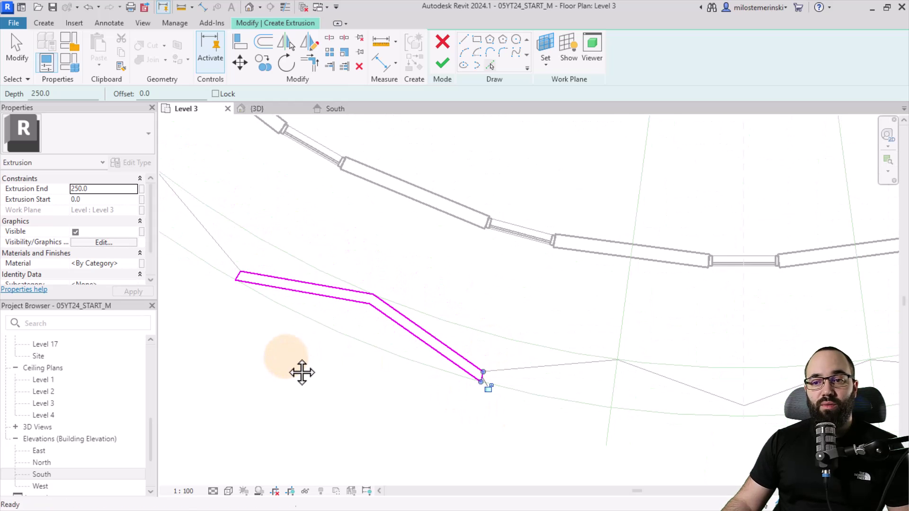
Step: Finish the extrusion and stretch it from below the slab up to Level 4
{"action": "left_click", "coordinate": [443, 64]}
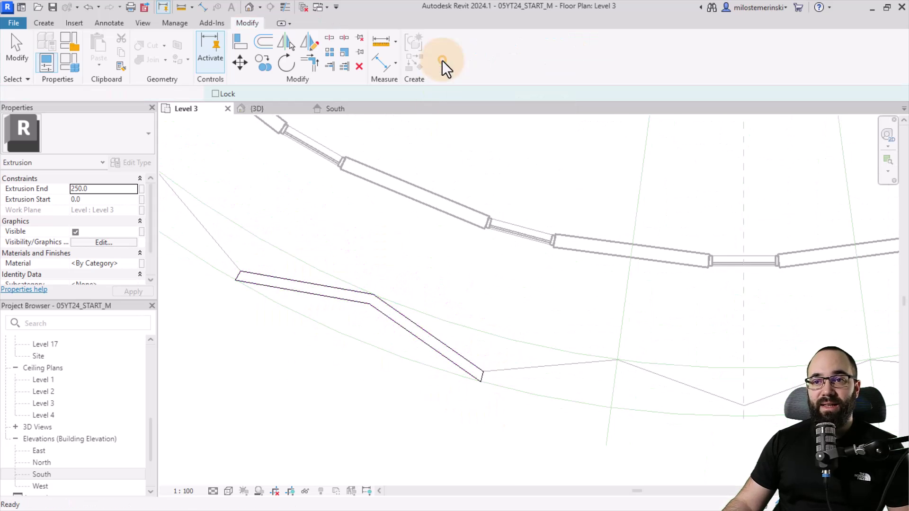
{"action": "left_click", "coordinate": [340, 108]}
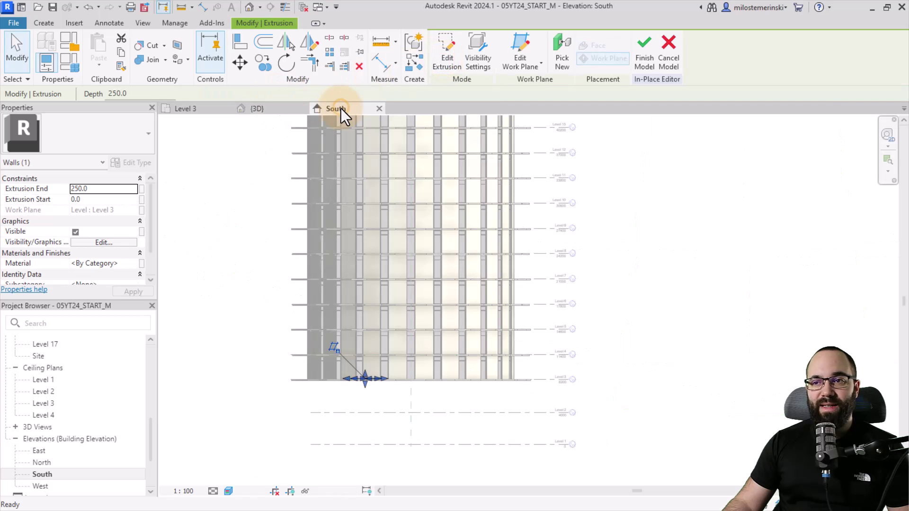
{"action": "scroll", "coordinate": [364, 399], "scroll_direction": "up", "scroll_amount": 2}
{"action": "scroll", "coordinate": [386, 359], "scroll_direction": "up", "scroll_amount": 2}
{"action": "scroll", "coordinate": [387, 360], "scroll_direction": "down", "scroll_amount": 1}
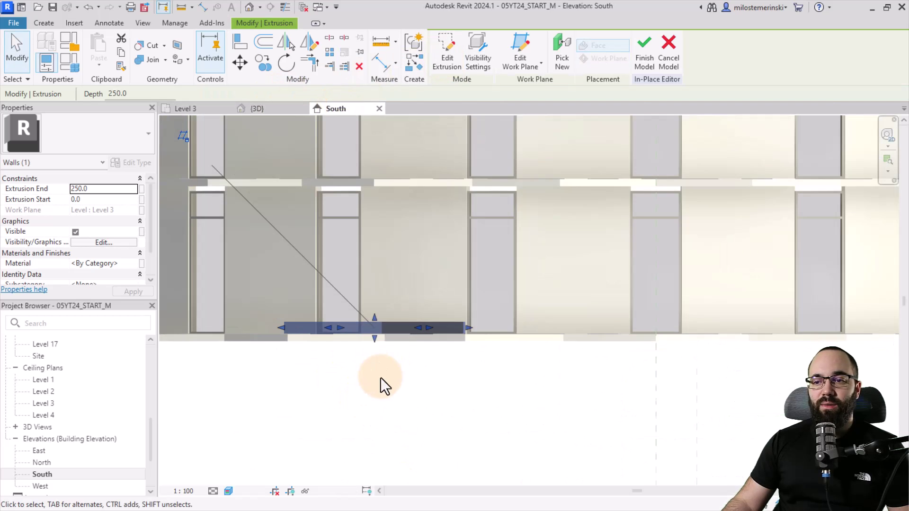
{"action": "middle_click_drag", "start_coordinate": [380, 377], "coordinate": [383, 413]}
{"action": "left_click_drag", "start_coordinate": [379, 380], "coordinate": [367, 238]}
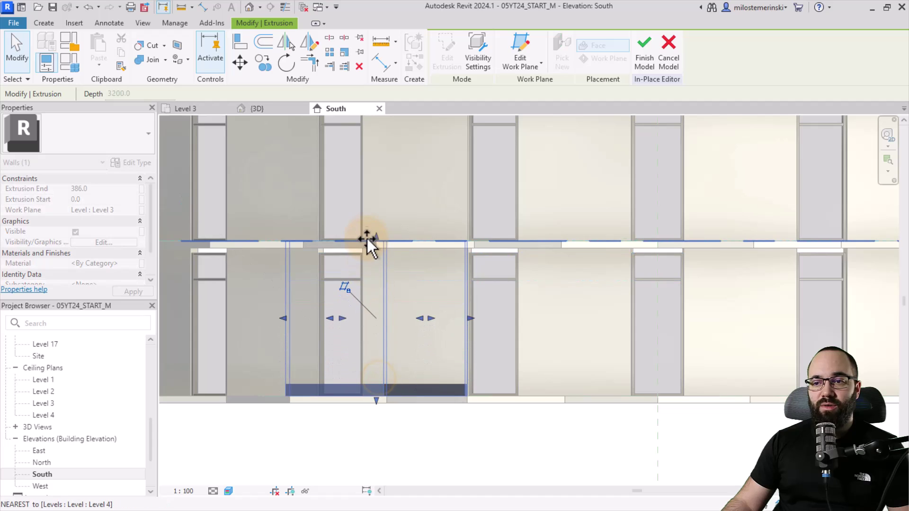
{"action": "left_click_drag", "start_coordinate": [377, 400], "coordinate": [377, 414]}
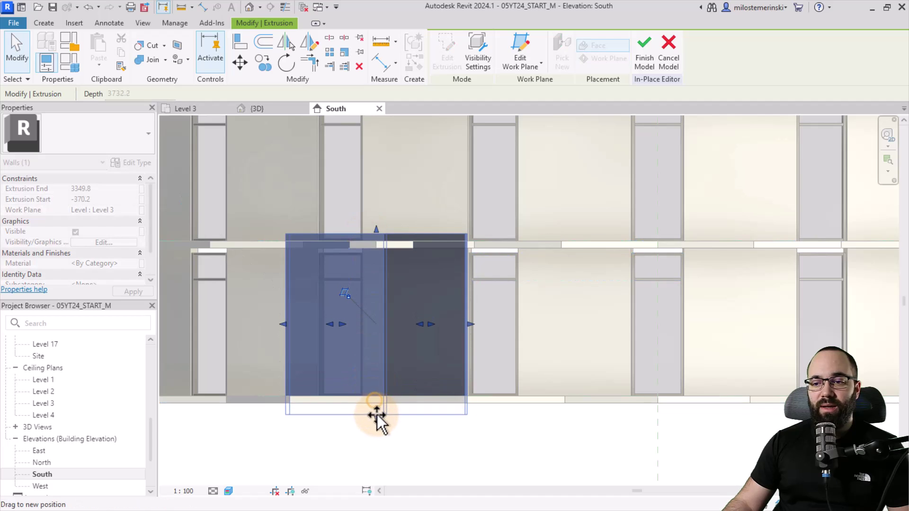
{"action": "left_click", "coordinate": [410, 439]}
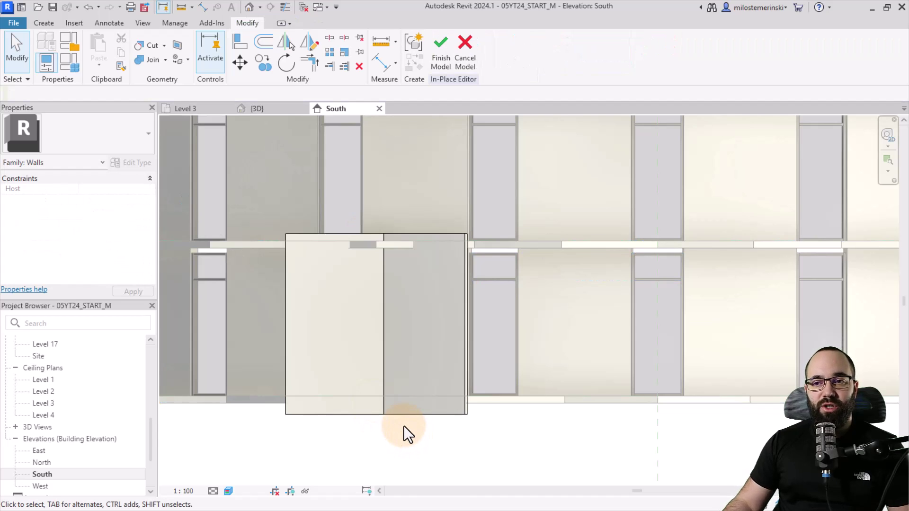
Step: Draw two horizontal reference planes, one above and one below the panel
{"action": "left_click", "coordinate": [46, 29]}
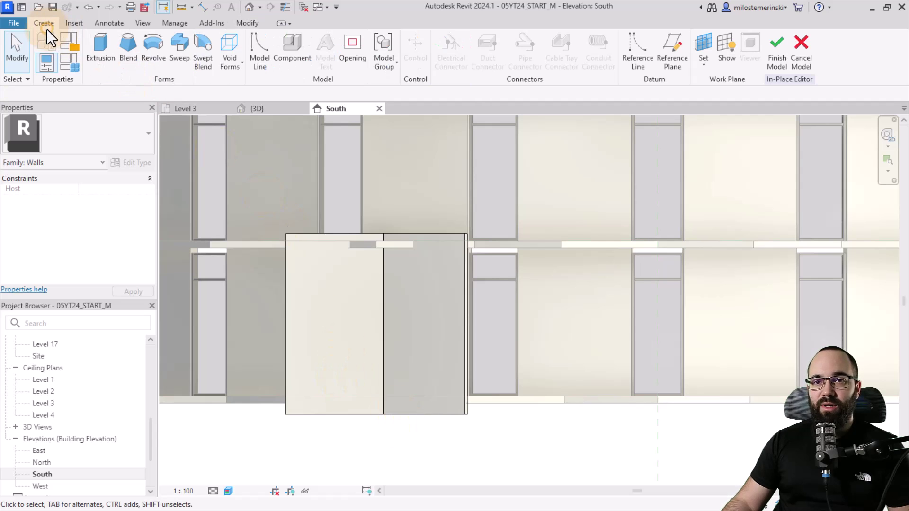
{"action": "left_click", "coordinate": [677, 66]}
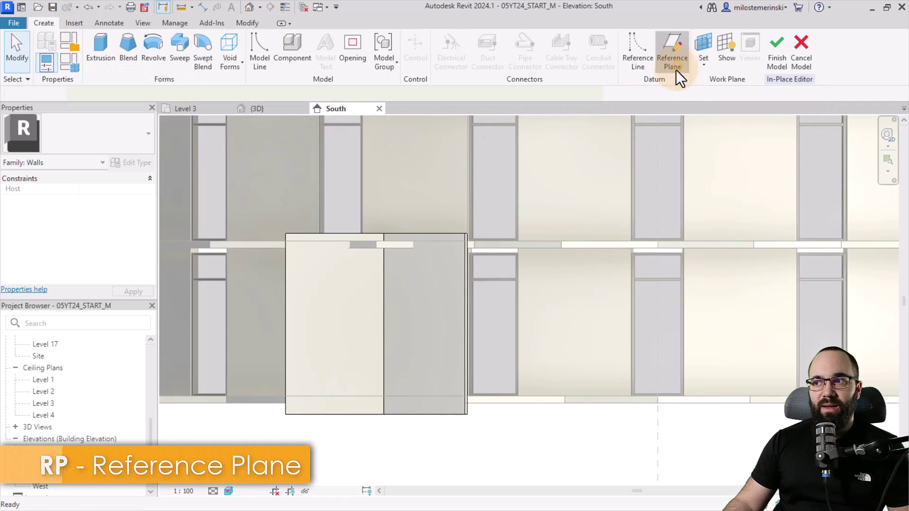
{"action": "left_click", "coordinate": [261, 223]}
{"action": "left_click", "coordinate": [514, 222]}
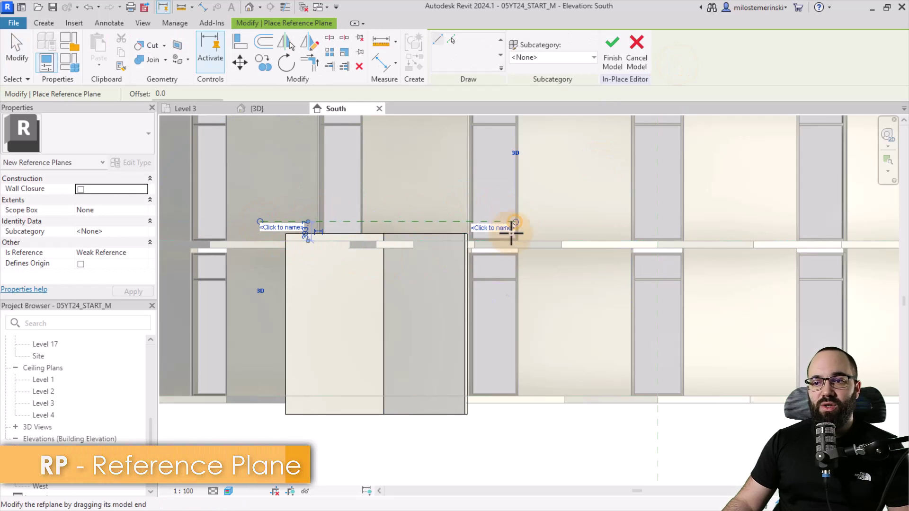
{"action": "left_click", "coordinate": [262, 429]}
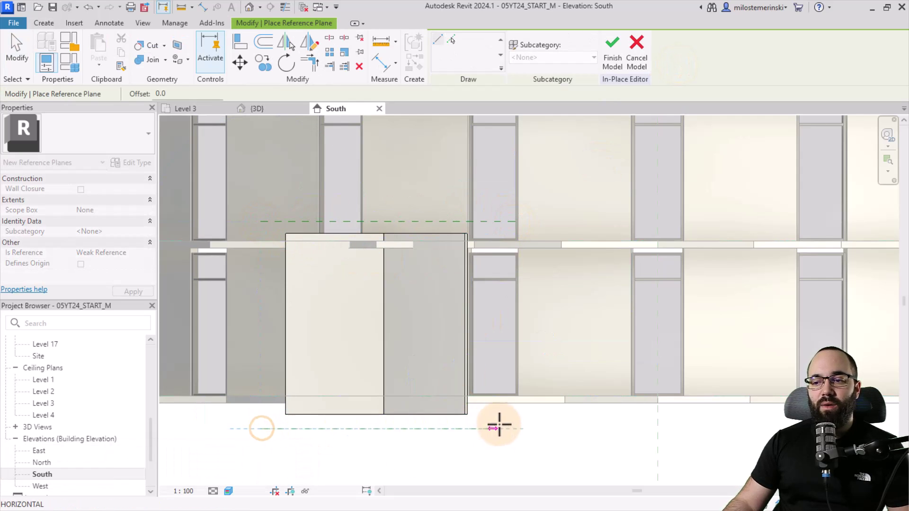
{"action": "left_click", "coordinate": [516, 429]}
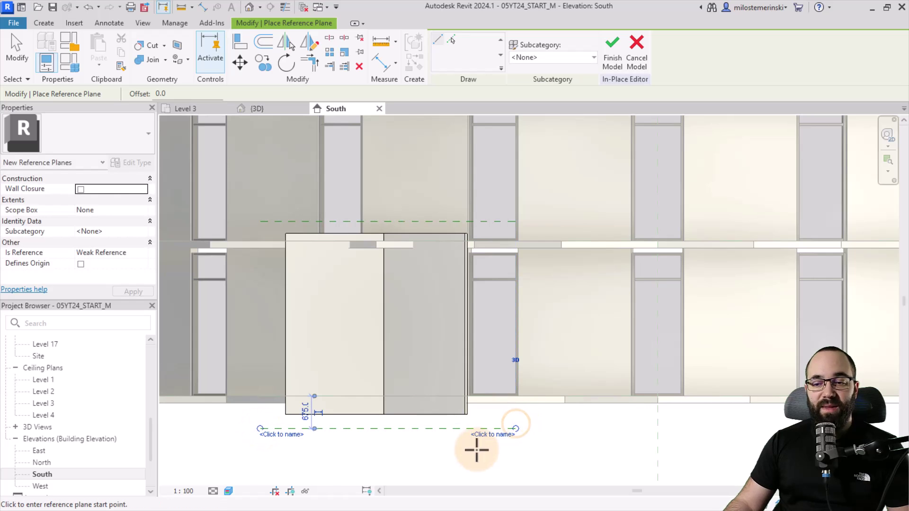
{"action": "key", "text": "Escape"}
{"action": "key", "text": "Escape"}
Step: Set both reference planes 500 mm away from the panel
{"action": "left_click", "coordinate": [257, 223]}
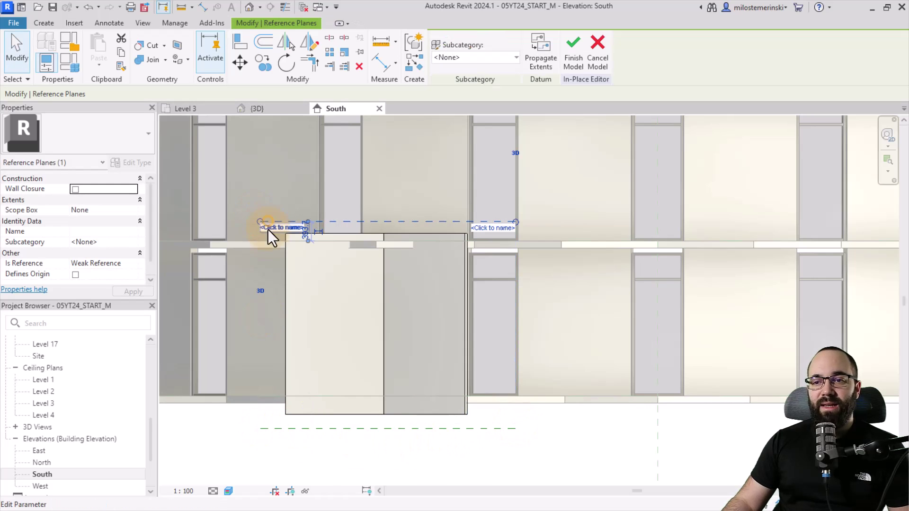
{"action": "scroll", "coordinate": [274, 235], "scroll_direction": "up", "scroll_amount": 2}
{"action": "scroll", "coordinate": [299, 242], "scroll_direction": "up", "scroll_amount": 2}
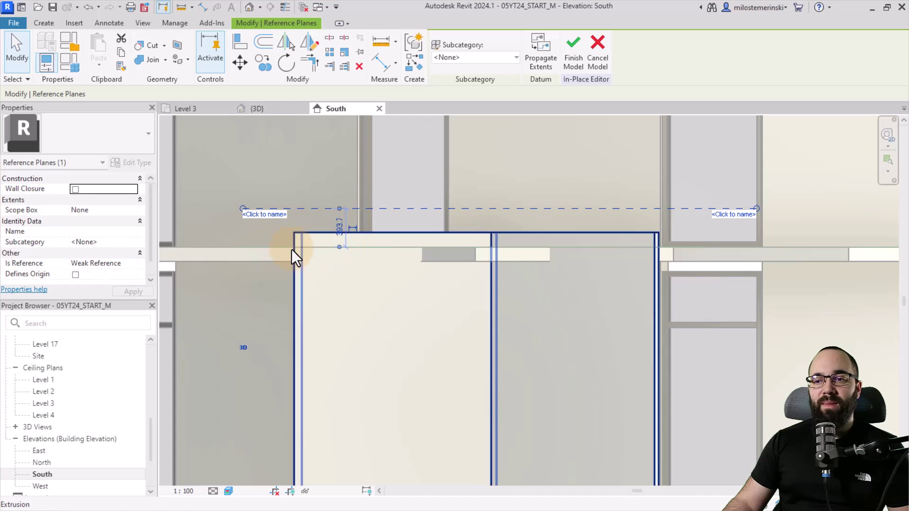
{"action": "type", "text": "500"}
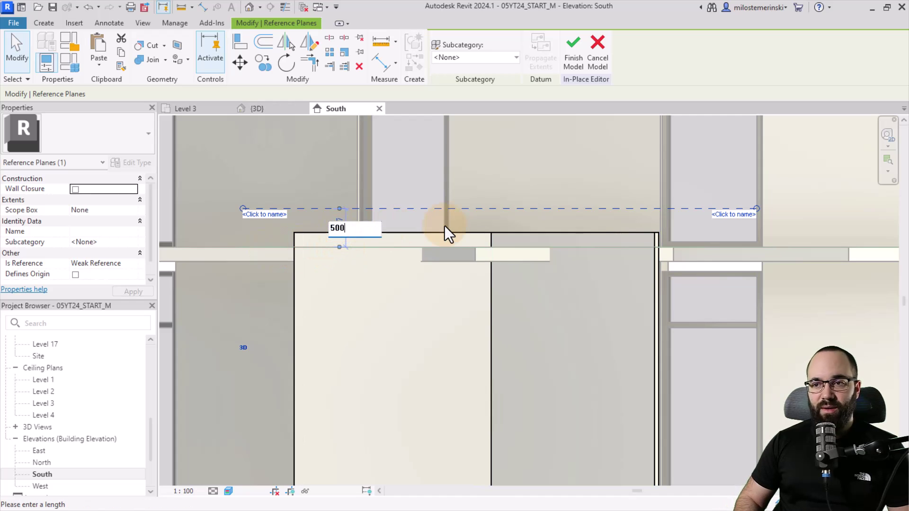
{"action": "key", "text": "Return"}
{"action": "scroll", "coordinate": [444, 225], "scroll_direction": "down", "scroll_amount": 1}
{"action": "scroll", "coordinate": [419, 275], "scroll_direction": "down", "scroll_amount": 1}
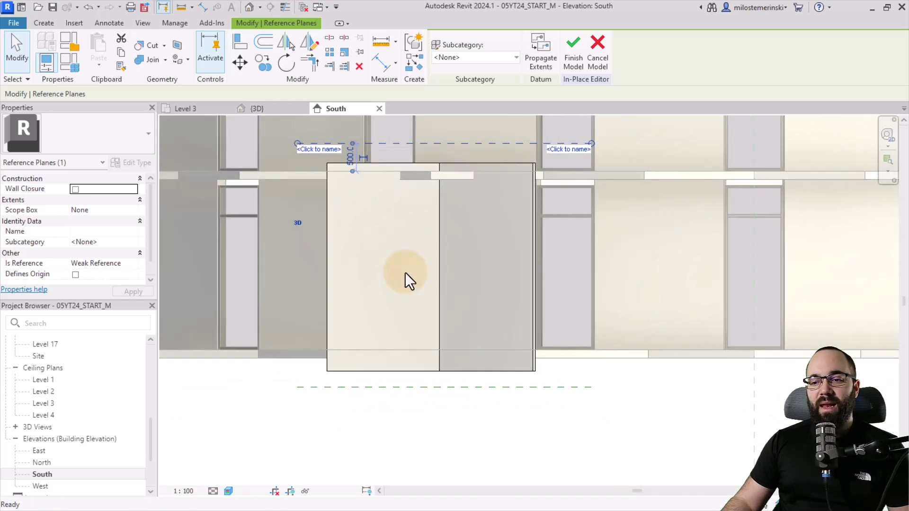
{"action": "left_click", "coordinate": [348, 388]}
{"action": "left_click", "coordinate": [350, 370]}
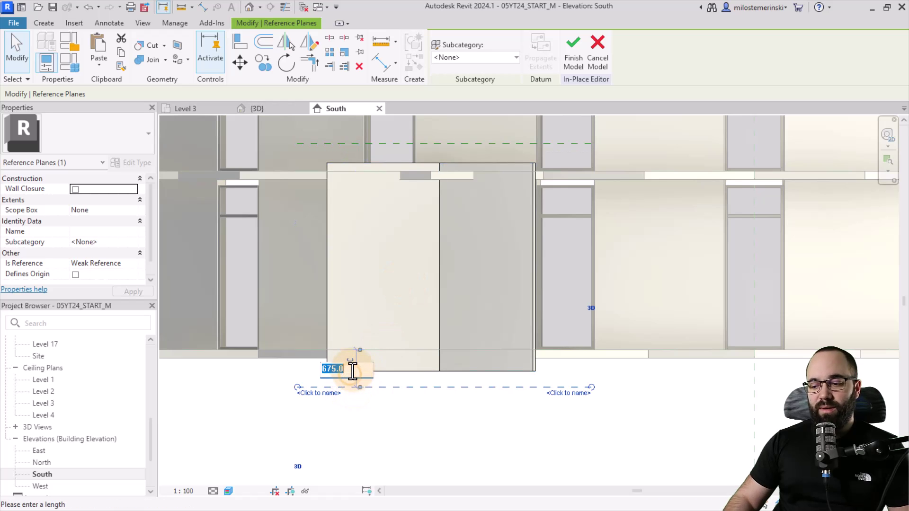
{"action": "type", "text": "500"}
{"action": "key", "text": "Return"}
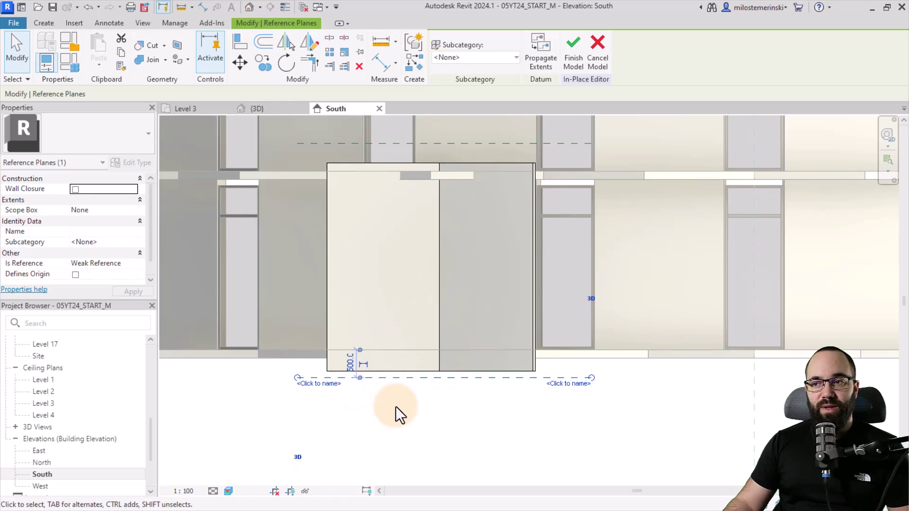
Step: Stretch the panel's top and bottom to snap onto the two reference planes
{"action": "left_click", "coordinate": [396, 408]}
{"action": "middle_click_drag", "start_coordinate": [468, 419], "coordinate": [383, 425]}
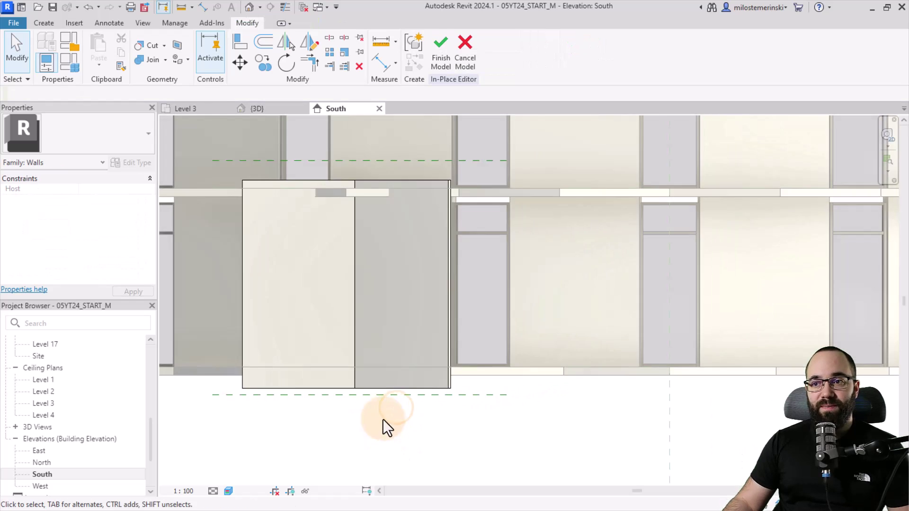
{"action": "left_click", "coordinate": [242, 351]}
{"action": "left_click_drag", "start_coordinate": [346, 174], "coordinate": [346, 162]}
{"action": "left_click_drag", "start_coordinate": [346, 391], "coordinate": [349, 395]}
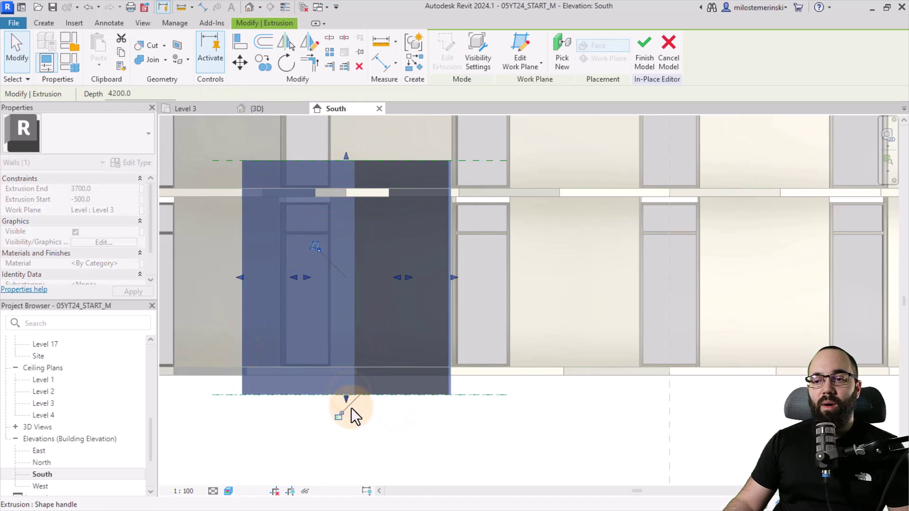
Step: Start a void extrusion in the Level 3 floor plan
{"action": "left_click", "coordinate": [386, 416]}
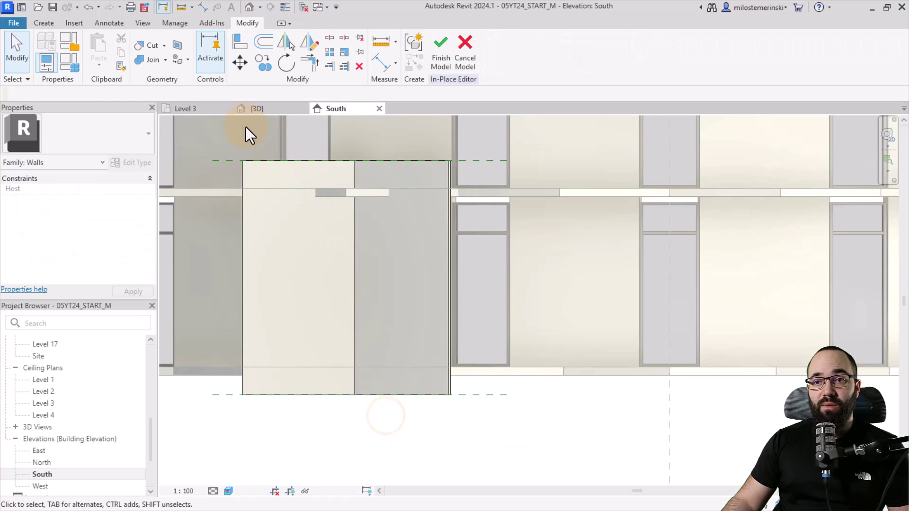
{"action": "left_click", "coordinate": [203, 110]}
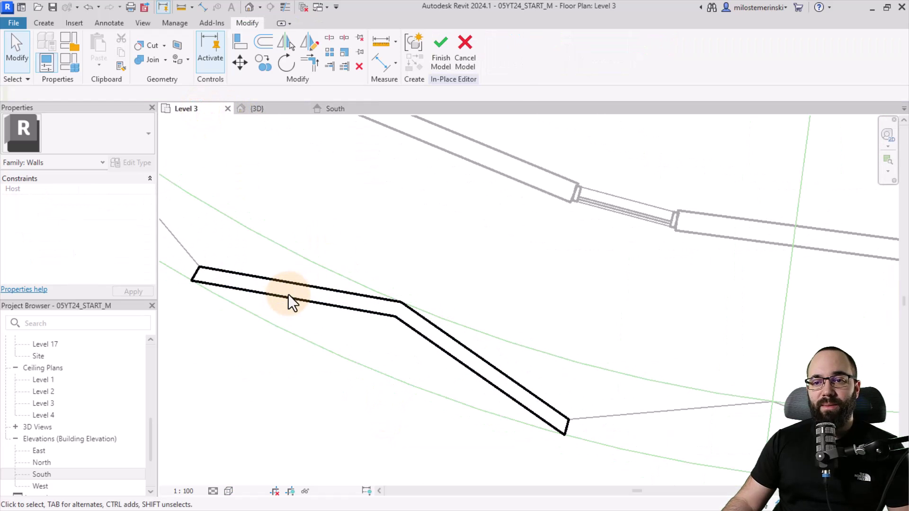
{"action": "middle_click_drag", "start_coordinate": [370, 393], "coordinate": [377, 391]}
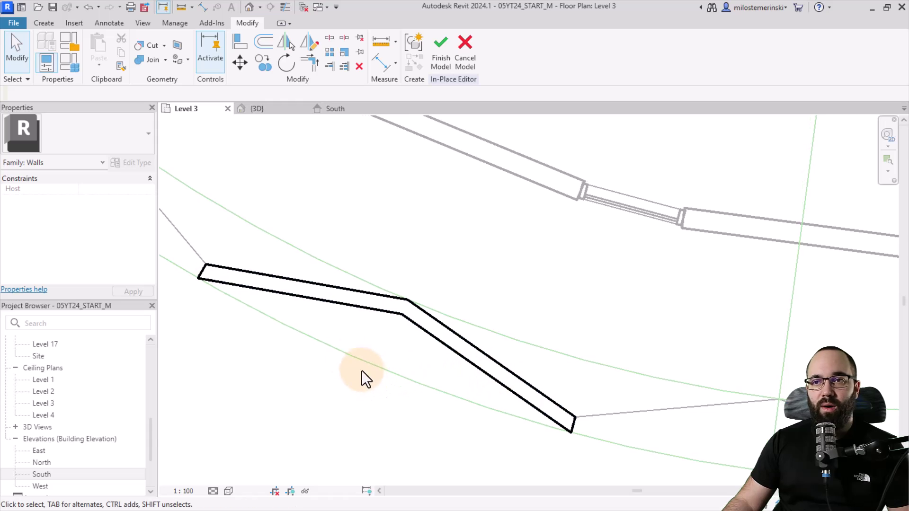
{"action": "left_click", "coordinate": [43, 24]}
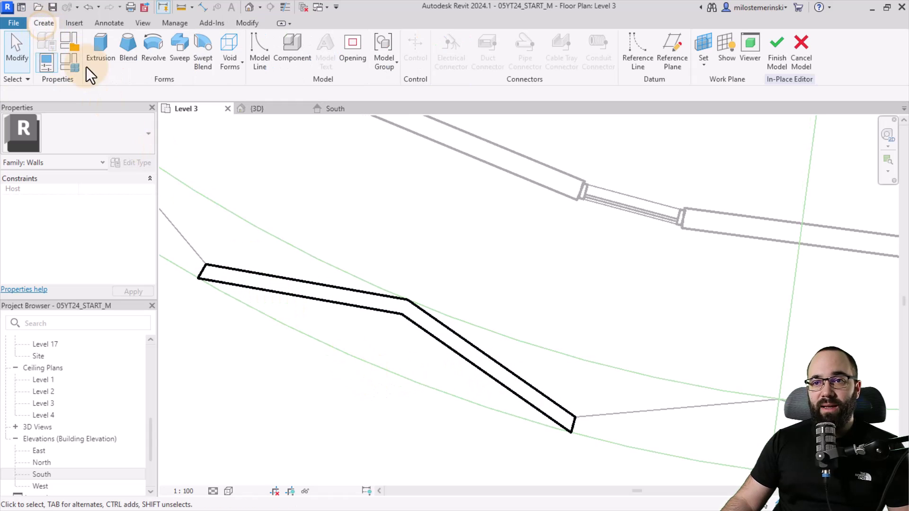
{"action": "left_click", "coordinate": [222, 64]}
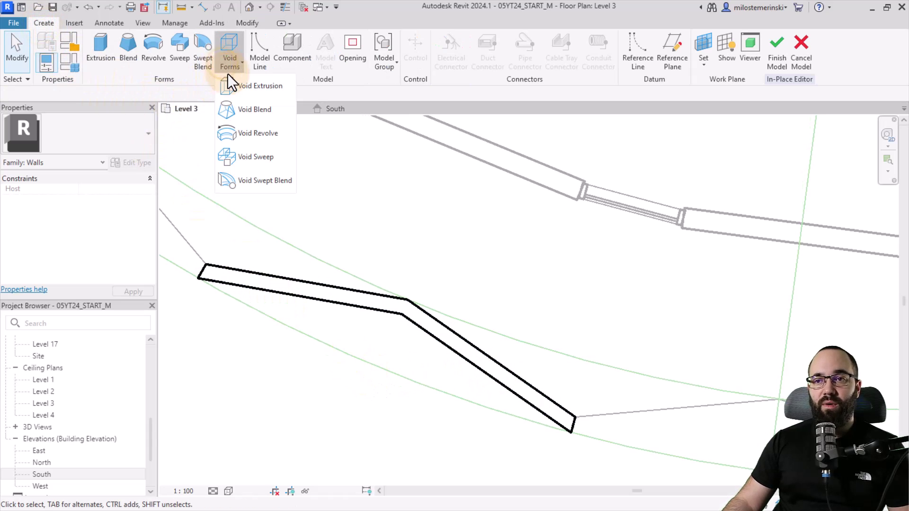
{"action": "left_click", "coordinate": [242, 89]}
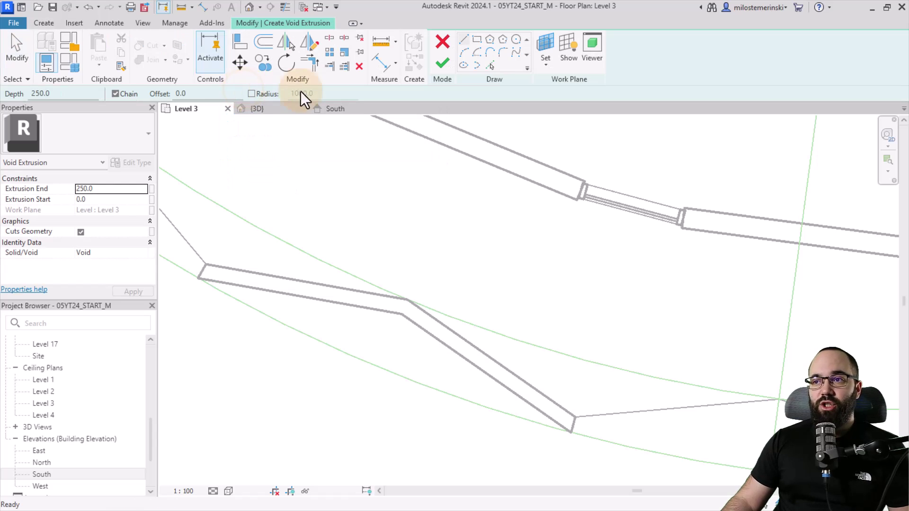
Step: Trace the wall's four zig-zag edges and add end lines at a 500 offset
{"action": "left_click", "coordinate": [494, 66]}
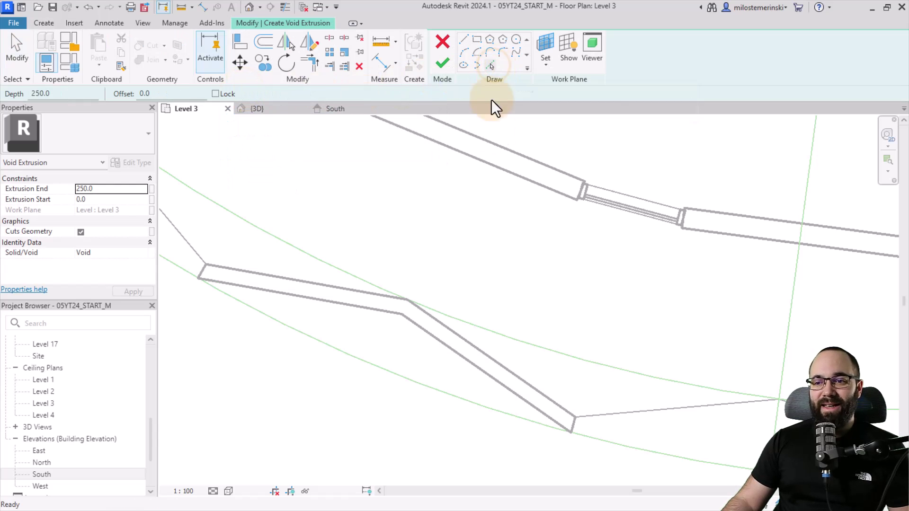
{"action": "left_click", "coordinate": [367, 295]}
{"action": "left_click", "coordinate": [432, 317]}
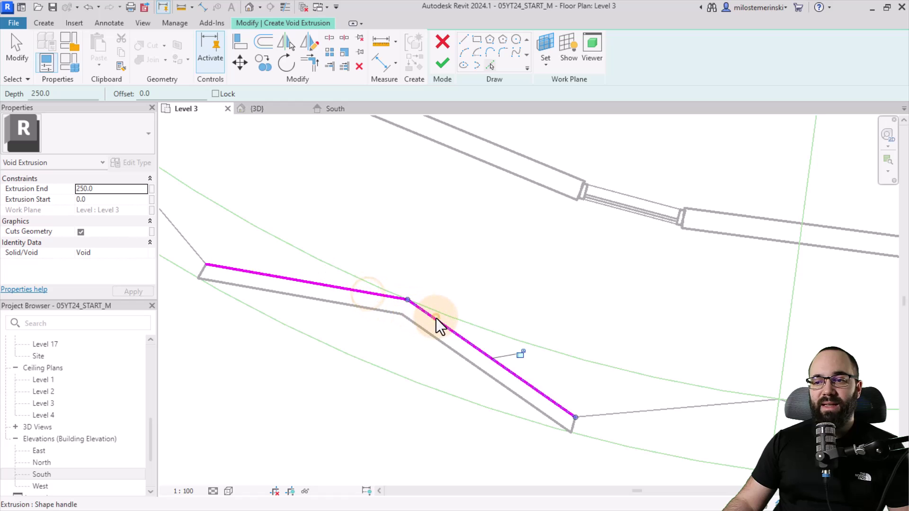
{"action": "left_click", "coordinate": [418, 327]}
{"action": "left_click", "coordinate": [335, 307]}
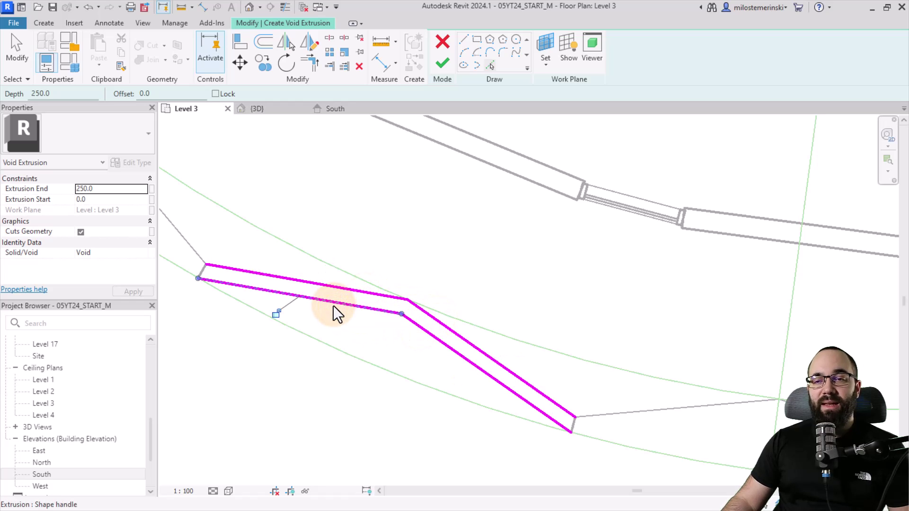
{"action": "double_click", "coordinate": [157, 94]}
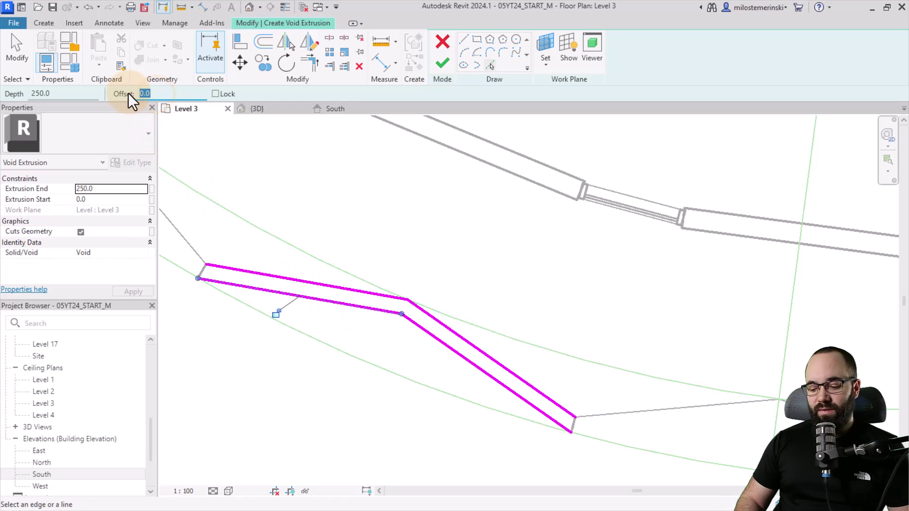
{"action": "type", "text": "500"}
{"action": "key", "text": "Return"}
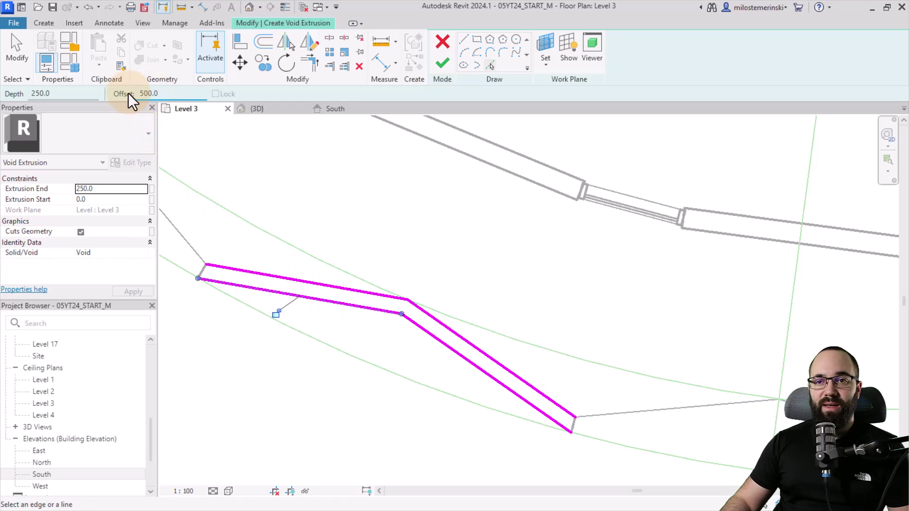
{"action": "scroll", "coordinate": [191, 275], "scroll_direction": "up", "scroll_amount": 3}
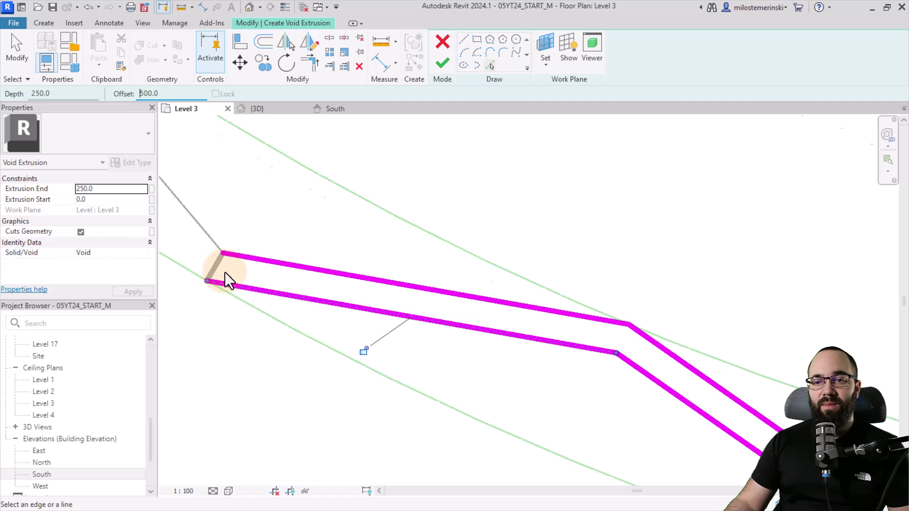
{"action": "scroll", "coordinate": [225, 273], "scroll_direction": "down", "scroll_amount": 2}
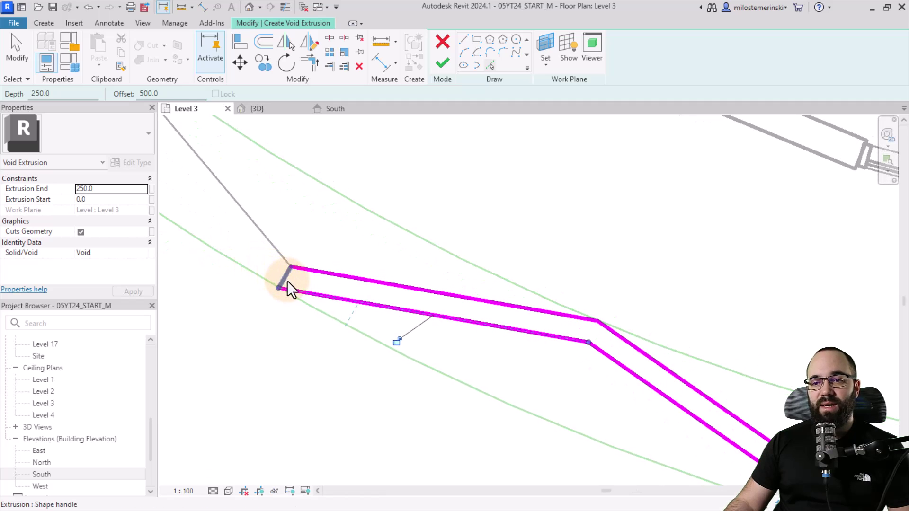
{"action": "scroll", "coordinate": [302, 377], "scroll_direction": "down", "scroll_amount": 2}
{"action": "mouse_move", "coordinate": [615, 463]}
{"action": "middle_mouse_down"}
{"action": "mouse_move", "coordinate": [485, 330]}
{"action": "mouse_move", "coordinate": [479, 304]}
{"action": "middle_mouse_up"}
{"action": "scroll", "coordinate": [306, 330], "scroll_direction": "down", "scroll_amount": 2}
{"action": "middle_click_drag", "start_coordinate": [306, 330], "coordinate": [388, 338]}
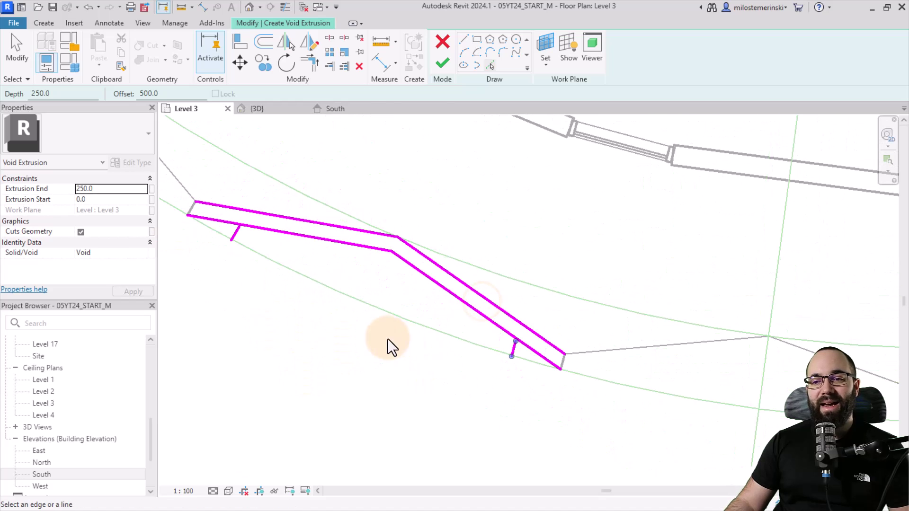
{"action": "key", "text": "Escape"}
{"action": "middle_click_drag", "start_coordinate": [330, 323], "coordinate": [343, 333]}
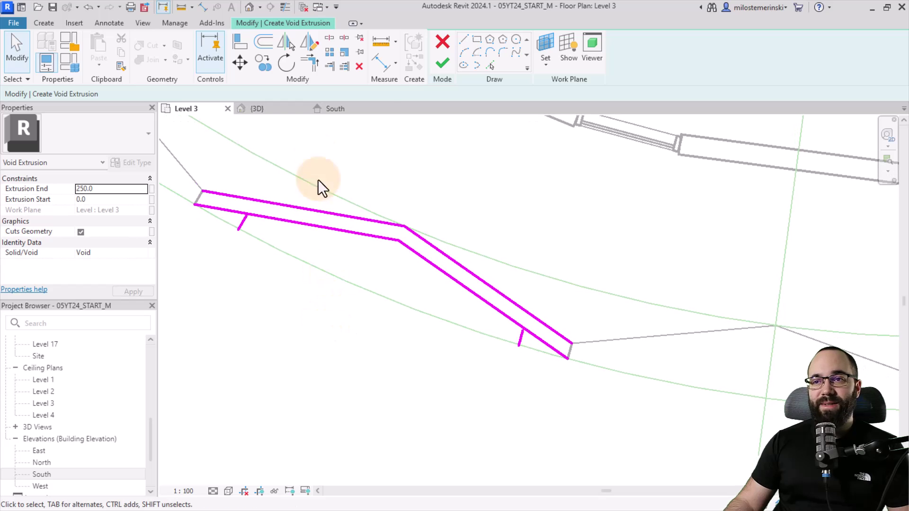
Step: Trim the void sketch corners at both ends into a closed outline and finish the void
{"action": "left_click", "coordinate": [309, 68]}
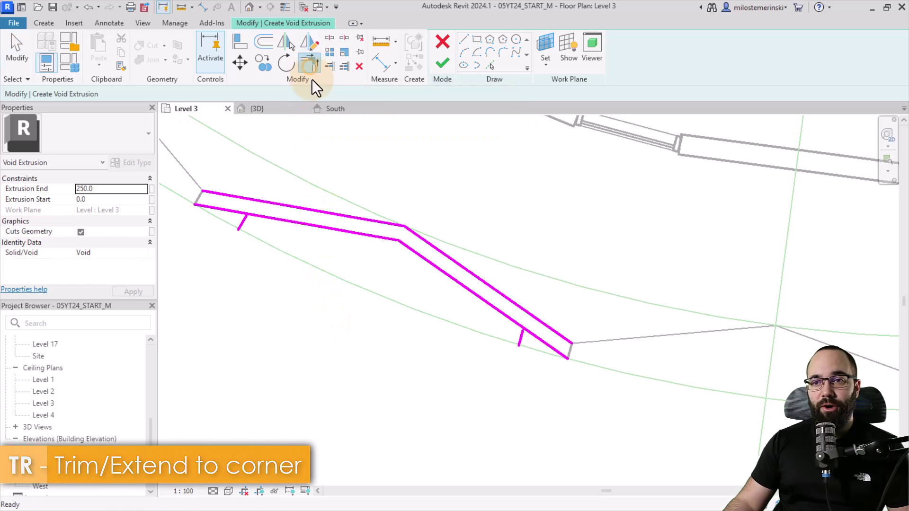
{"action": "left_click", "coordinate": [243, 228]}
{"action": "left_click", "coordinate": [273, 210]}
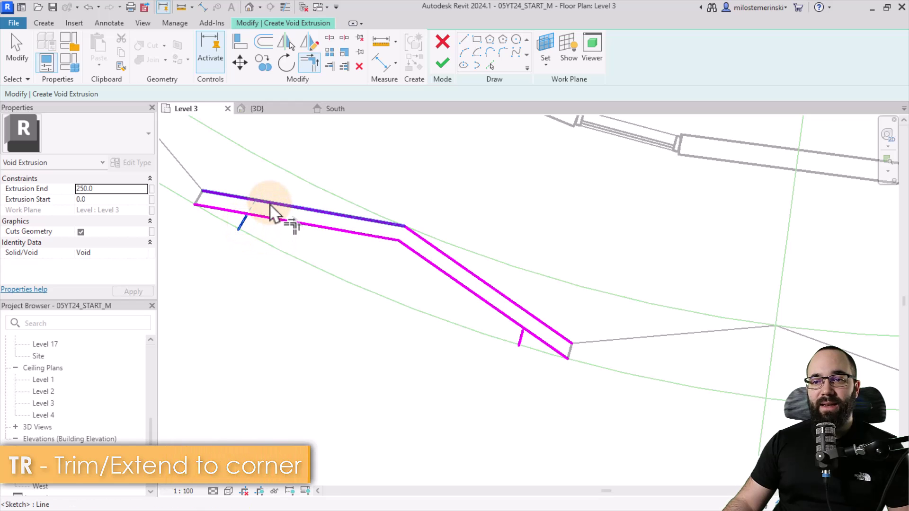
{"action": "left_click", "coordinate": [262, 212]}
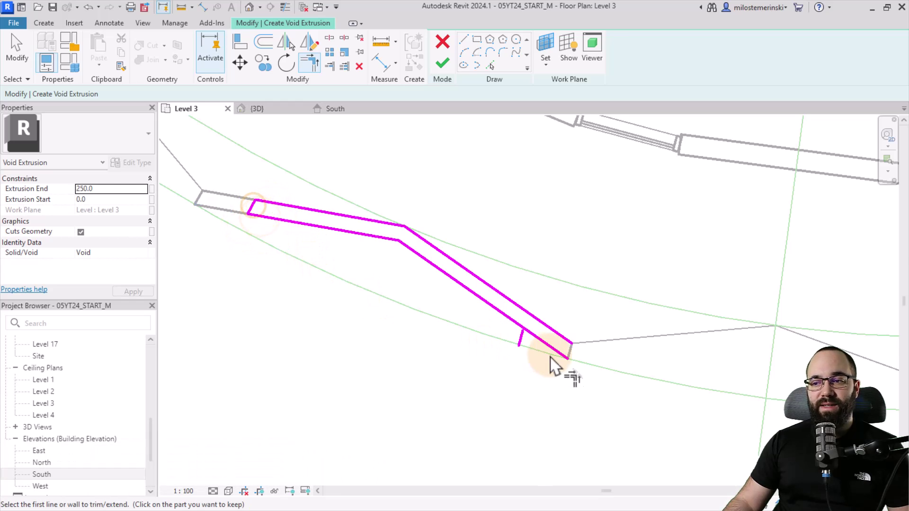
{"action": "scroll", "coordinate": [558, 359], "scroll_direction": "up", "scroll_amount": 2}
{"action": "left_click", "coordinate": [505, 333]}
{"action": "left_click", "coordinate": [512, 295]}
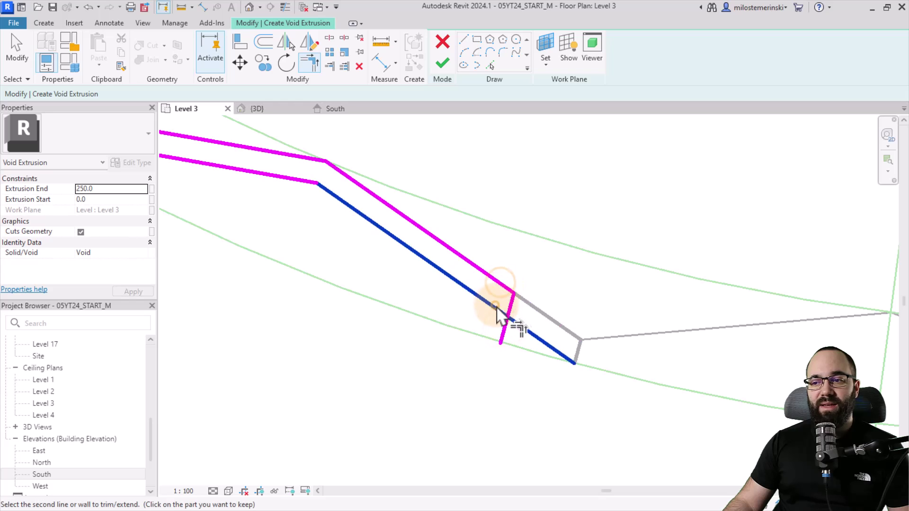
{"action": "left_click", "coordinate": [507, 315]}
{"action": "scroll", "coordinate": [508, 315], "scroll_direction": "down", "scroll_amount": 3}
{"action": "scroll", "coordinate": [398, 352], "scroll_direction": "up", "scroll_amount": 1}
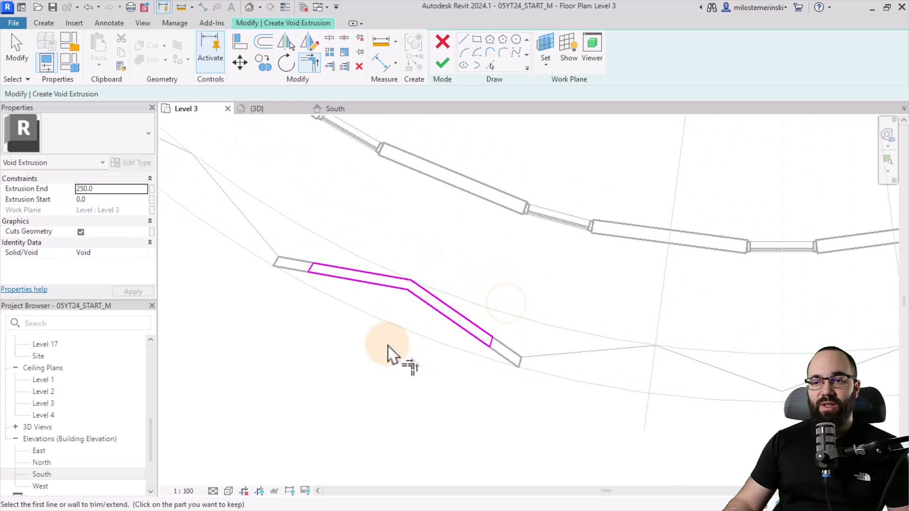
{"action": "left_click", "coordinate": [442, 63]}
Step: In South elevation, raise the void to full frame height and cut the wall with it
{"action": "left_click", "coordinate": [257, 109]}
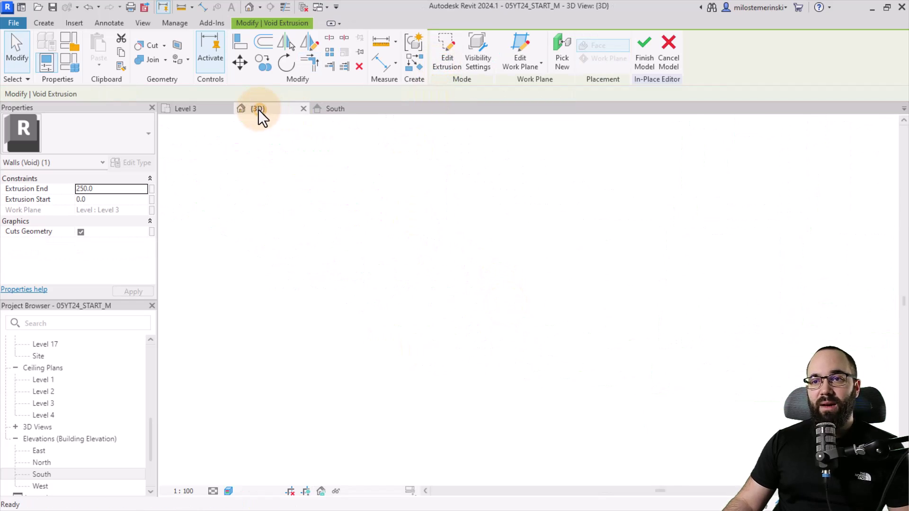
{"action": "left_click", "coordinate": [336, 114]}
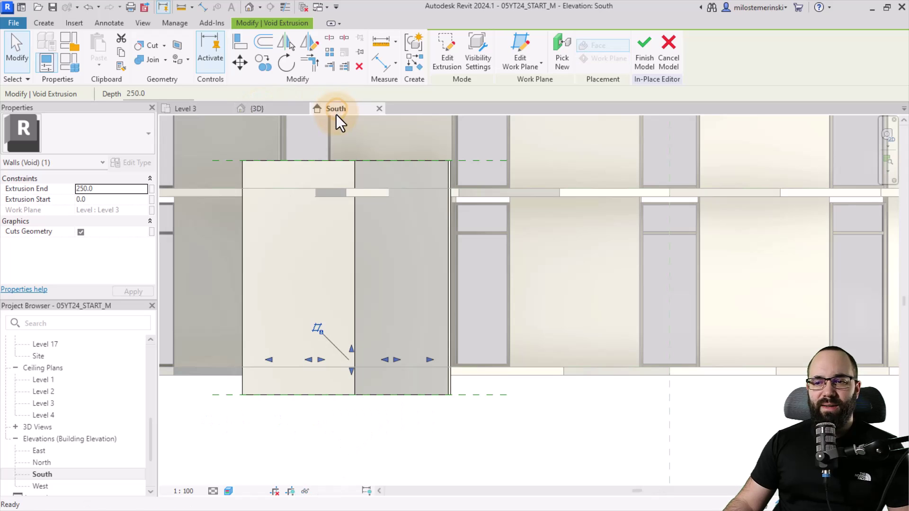
{"action": "left_click_drag", "start_coordinate": [353, 346], "coordinate": [341, 163]}
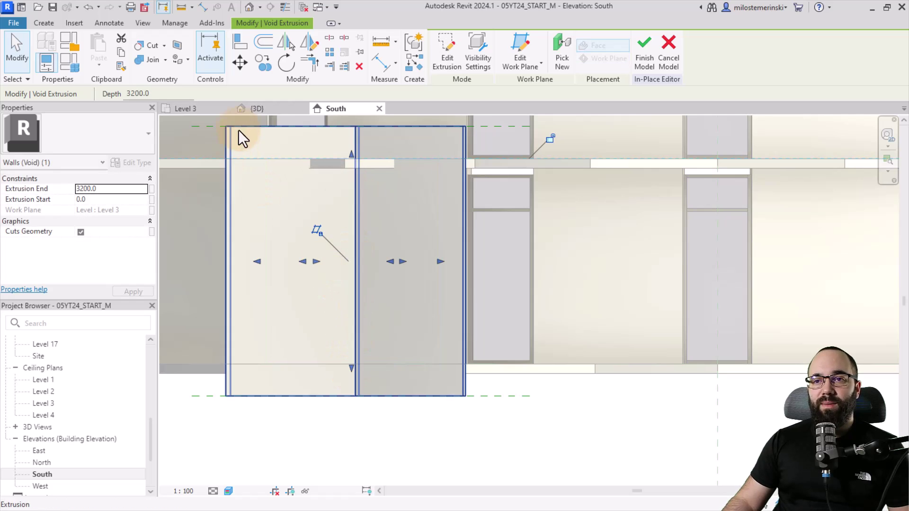
{"action": "left_click", "coordinate": [155, 49]}
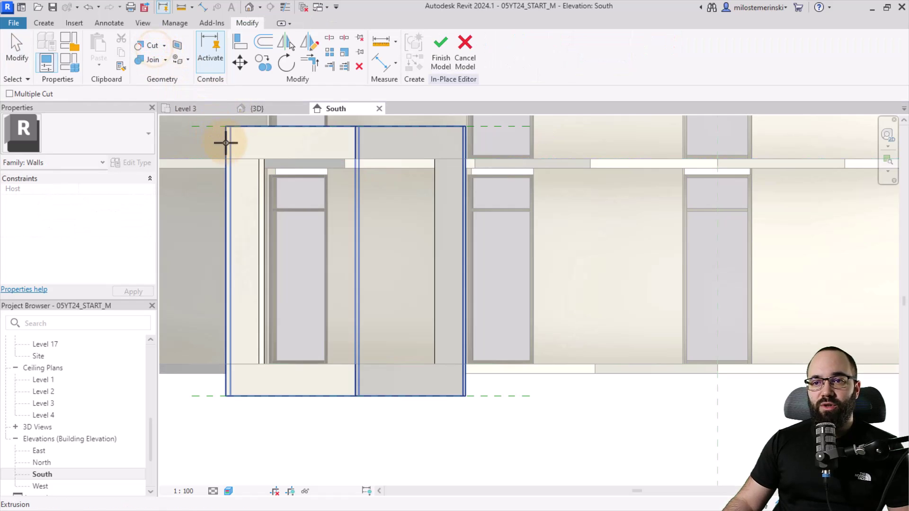
{"action": "left_click", "coordinate": [226, 142]}
{"action": "middle_click_drag", "start_coordinate": [337, 260], "coordinate": [353, 296]}
{"action": "left_click", "coordinate": [209, 111]}
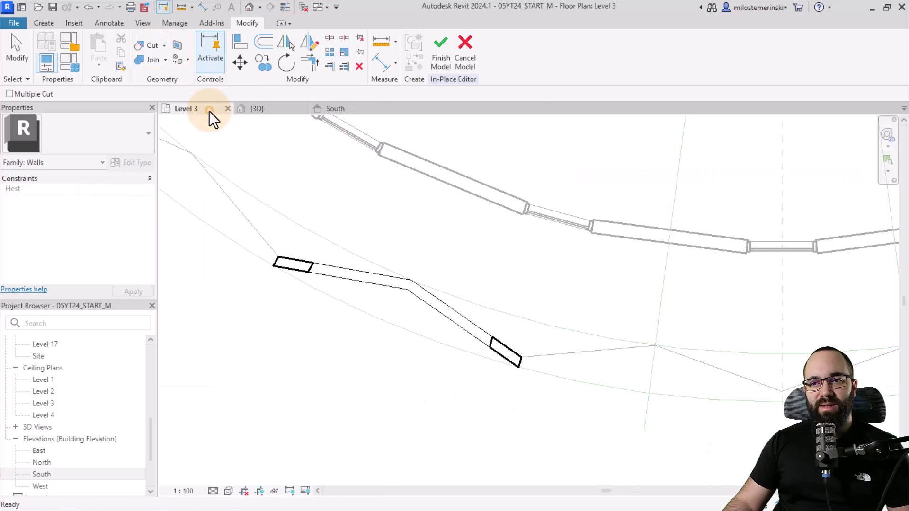
Step: Inspect the hollow frame in 3D, cancel the CG cut, and finish the in-place model
{"action": "left_click", "coordinate": [288, 111]}
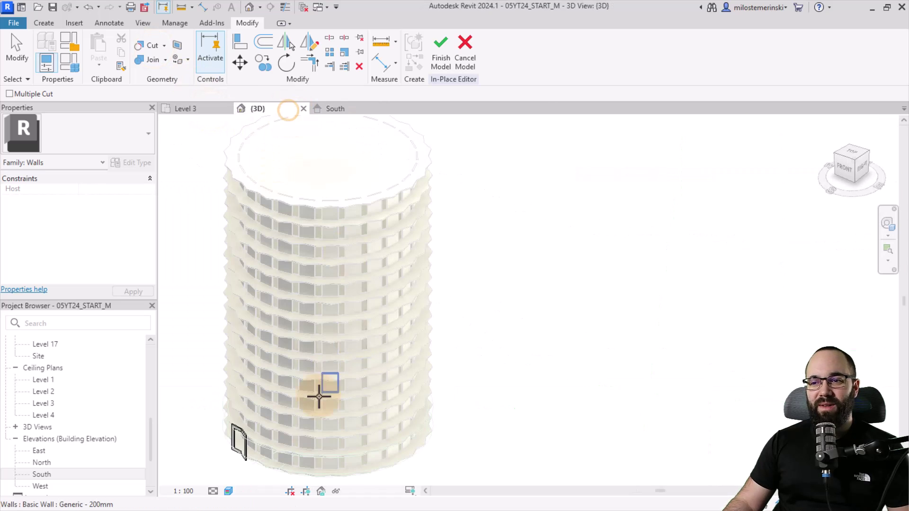
{"action": "scroll", "coordinate": [386, 346], "scroll_direction": "up", "scroll_amount": 3}
{"action": "scroll", "coordinate": [325, 331], "scroll_direction": "up", "scroll_amount": 3}
{"action": "scroll", "coordinate": [324, 362], "scroll_direction": "up", "scroll_amount": 2}
{"action": "scroll", "coordinate": [343, 371], "scroll_direction": "up", "scroll_amount": 2}
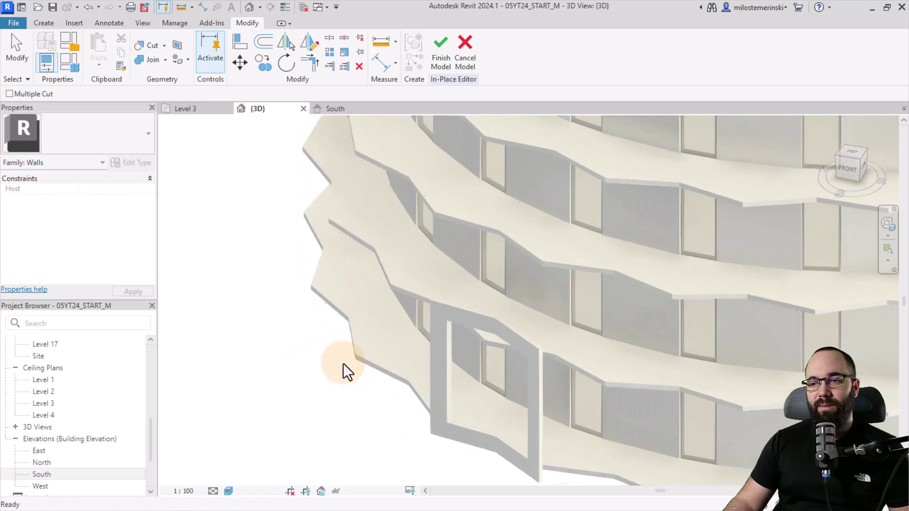
{"action": "middle_click_drag", "start_coordinate": [344, 363], "coordinate": [292, 288], "text": "shift"}
{"action": "key", "text": "c"}
{"action": "key", "text": "g"}
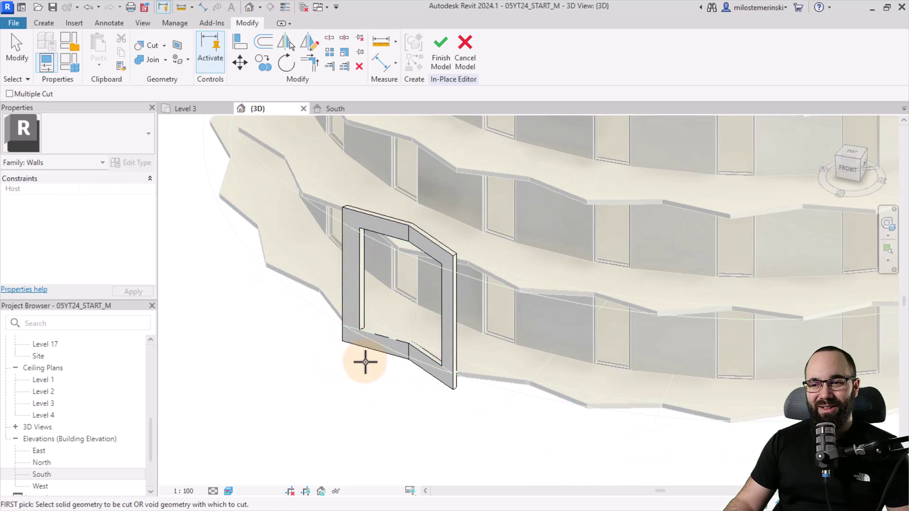
{"action": "key", "text": "Escape"}
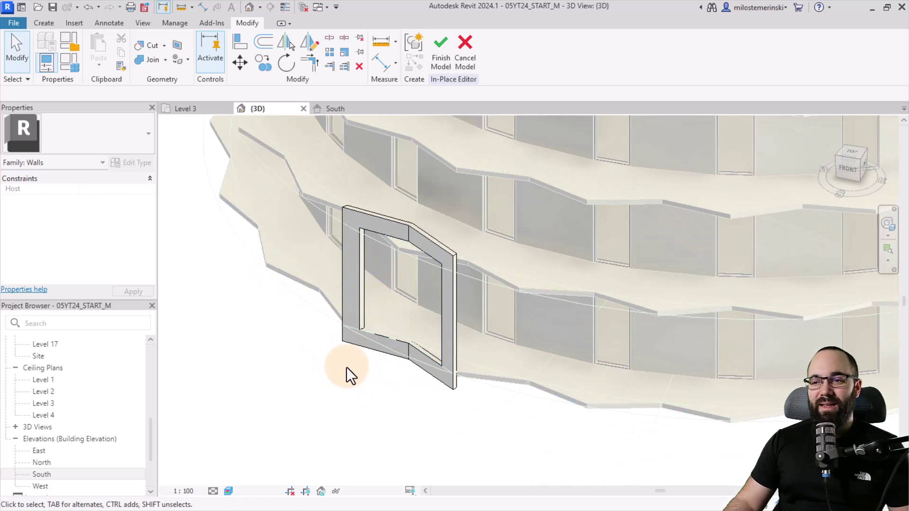
{"action": "mouse_move", "coordinate": [346, 368]}
{"action": "middle_mouse_down", "text": "shift"}
{"action": "mouse_move", "coordinate": [374, 382]}
{"action": "mouse_move", "coordinate": [352, 289]}
{"action": "middle_mouse_up", "text": "shift"}
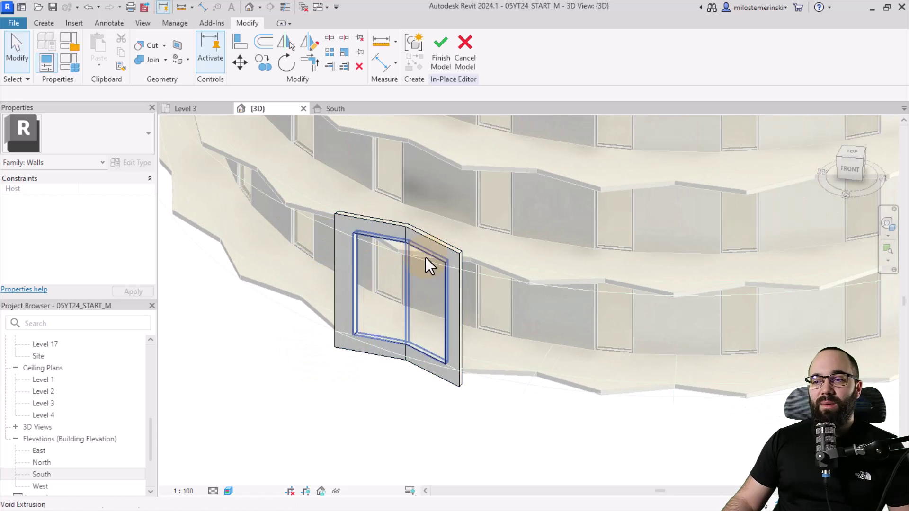
{"action": "middle_click_drag", "start_coordinate": [425, 259], "coordinate": [362, 374], "text": "shift"}
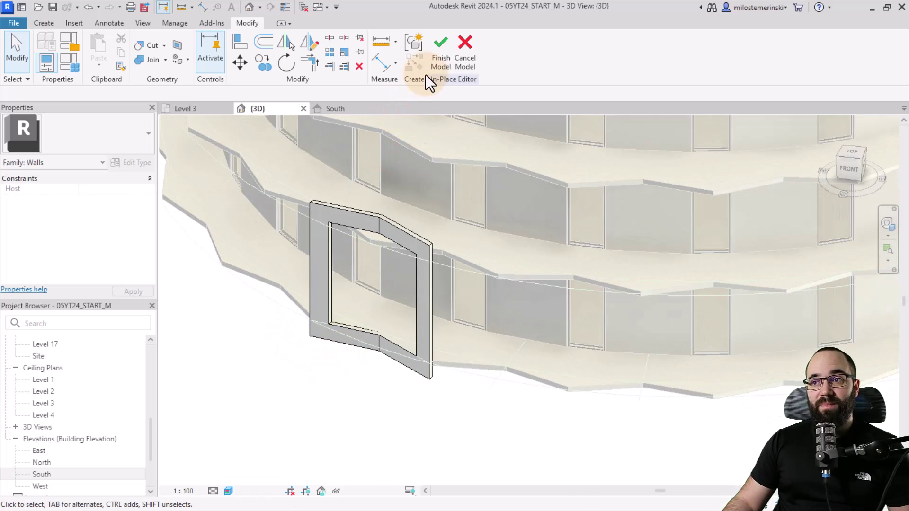
{"action": "left_click", "coordinate": [437, 64]}
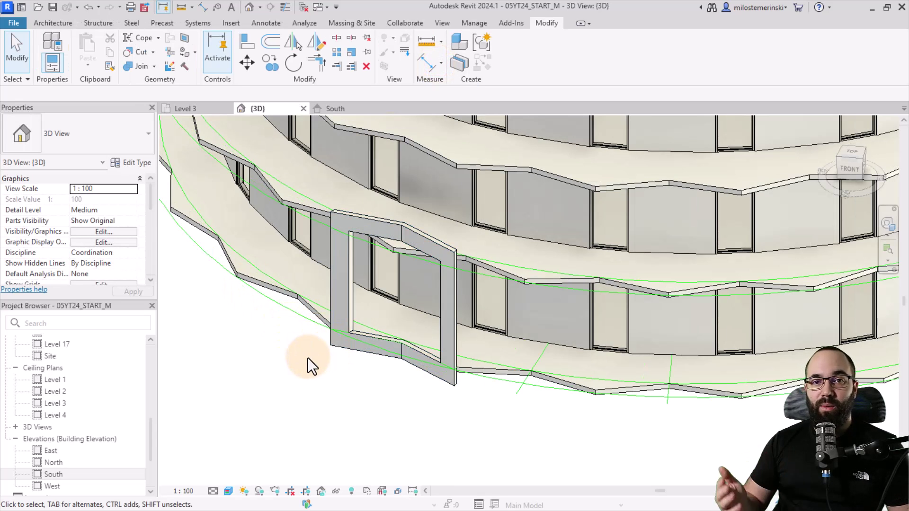
Step: Select the zig-zag frame wall on Level 3 and start a 24-copy radial array
{"action": "left_click", "coordinate": [185, 111]}
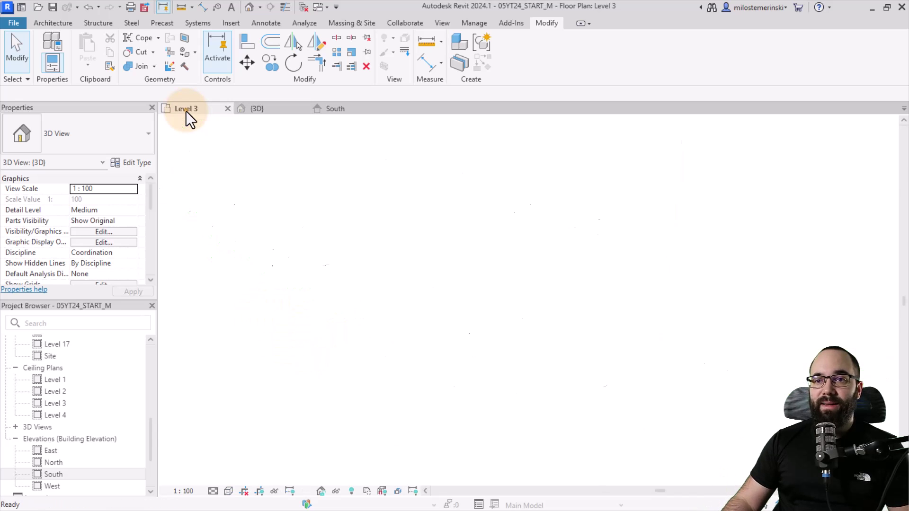
{"action": "left_click", "coordinate": [277, 279]}
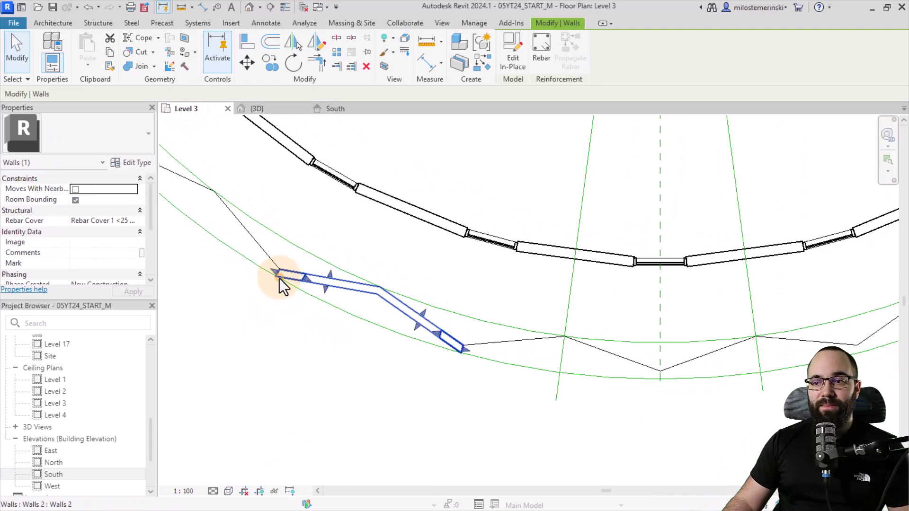
{"action": "scroll", "coordinate": [280, 278], "scroll_direction": "down", "scroll_amount": 2}
{"action": "middle_click_drag", "start_coordinate": [288, 308], "coordinate": [292, 365]}
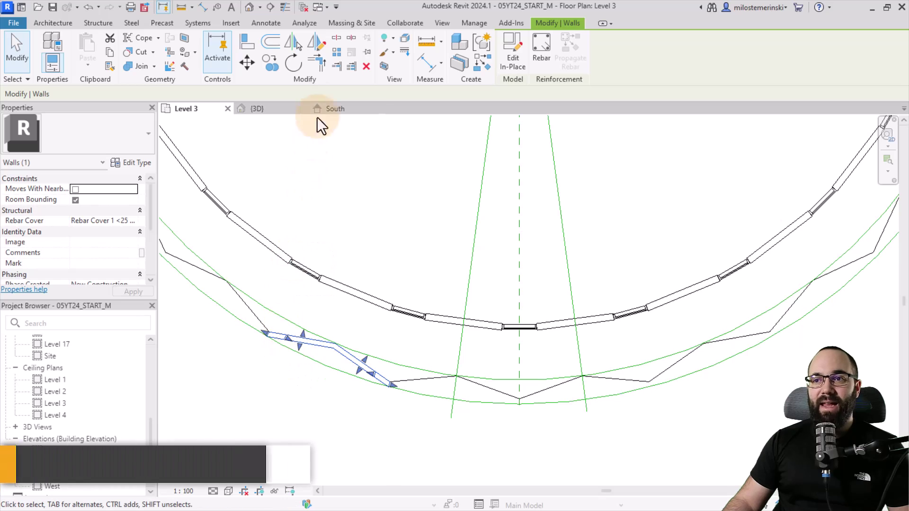
{"action": "left_click", "coordinate": [336, 54]}
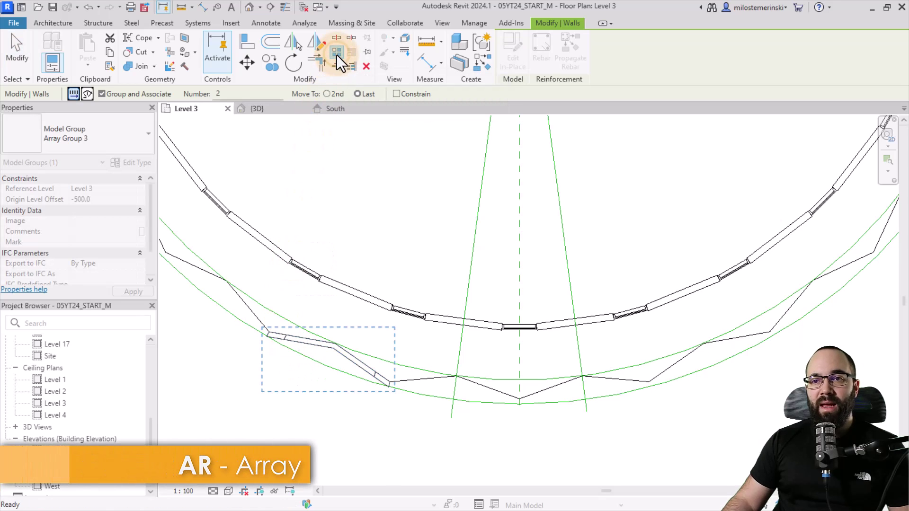
{"action": "left_click", "coordinate": [90, 96]}
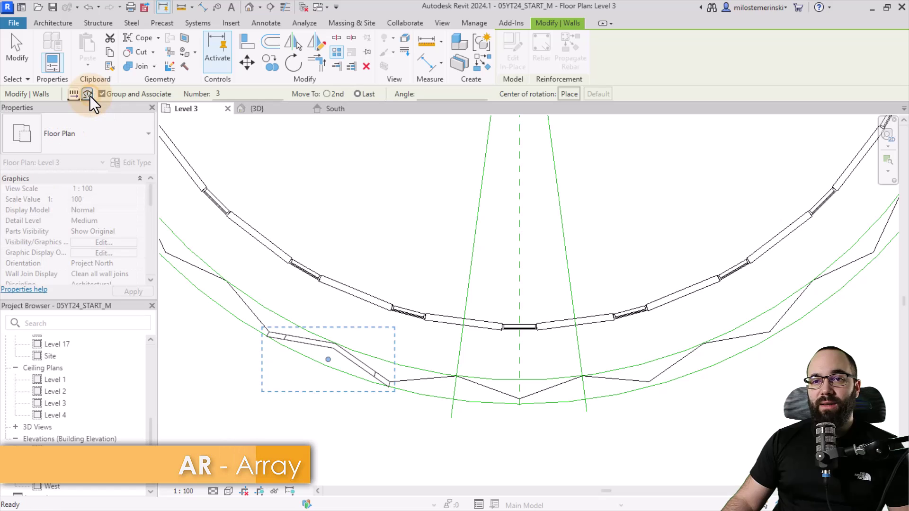
{"action": "double_click", "coordinate": [216, 95]}
{"action": "type", "text": "24"}
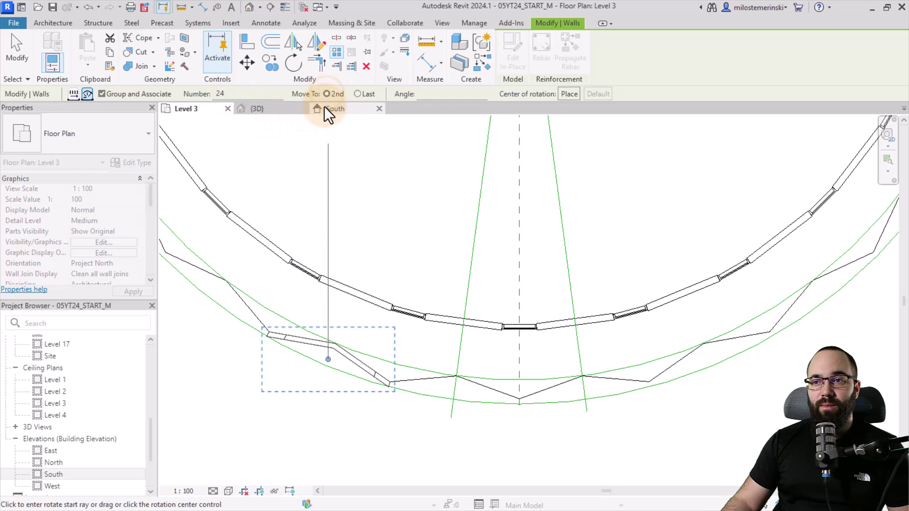
Step: Centre the array on the tower's circle, set its start and end rays, and review in 3D
{"action": "left_click", "coordinate": [570, 93]}
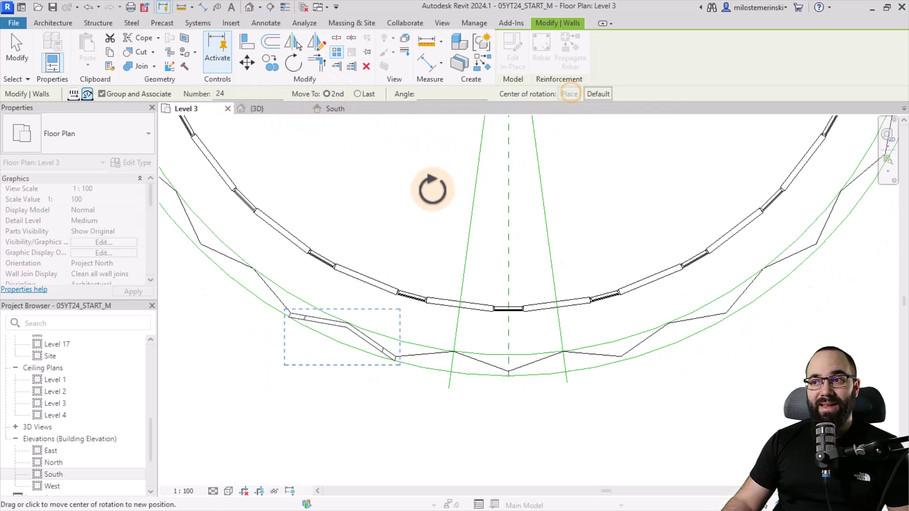
{"action": "scroll", "coordinate": [430, 189], "scroll_direction": "up", "scroll_amount": 3}
{"action": "middle_click_drag", "start_coordinate": [430, 189], "coordinate": [351, 457]}
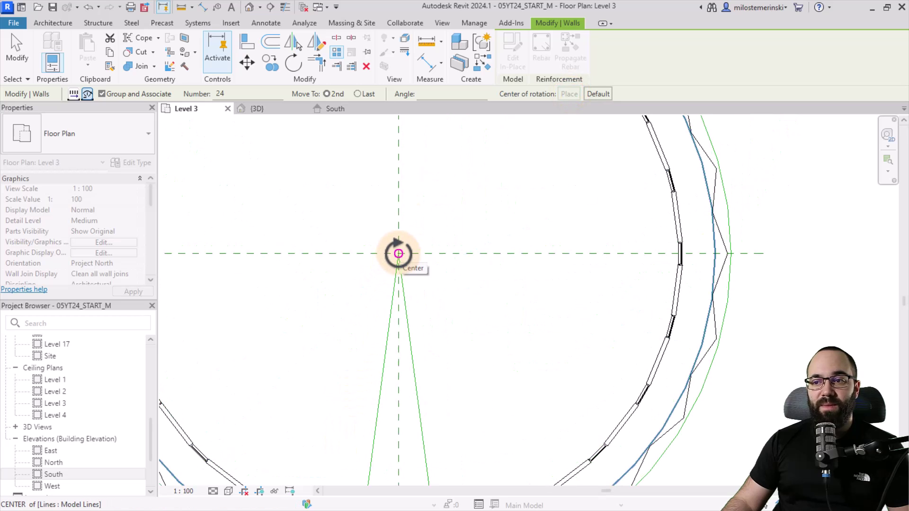
{"action": "left_click", "coordinate": [399, 255]}
{"action": "scroll", "coordinate": [437, 209], "scroll_direction": "down", "scroll_amount": 3}
{"action": "scroll", "coordinate": [379, 339], "scroll_direction": "up", "scroll_amount": 3}
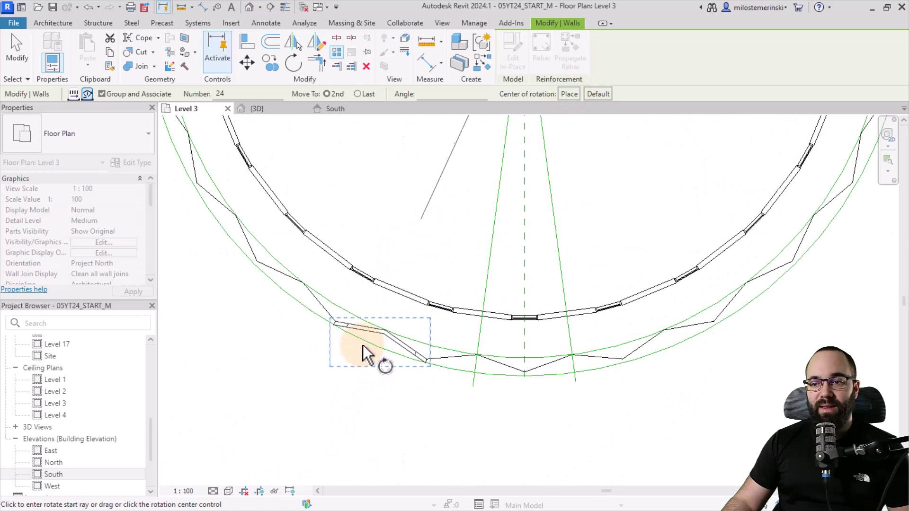
{"action": "scroll", "coordinate": [367, 356], "scroll_direction": "up", "scroll_amount": 2}
{"action": "scroll", "coordinate": [316, 327], "scroll_direction": "up", "scroll_amount": 2}
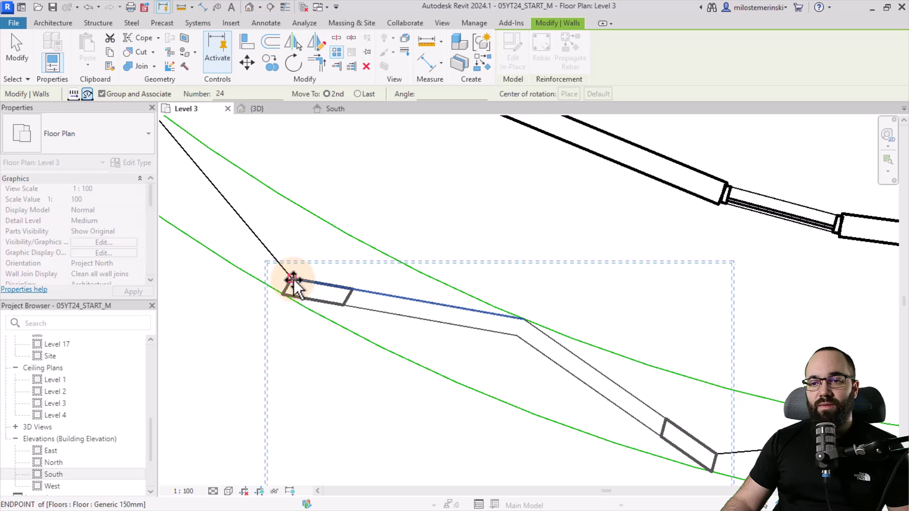
{"action": "left_click", "coordinate": [293, 281]}
{"action": "left_click", "coordinate": [719, 460]}
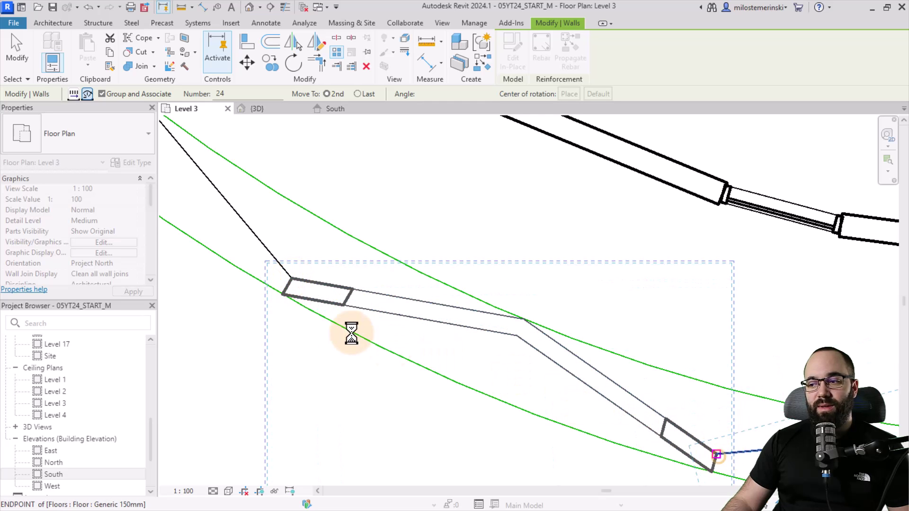
{"action": "scroll", "coordinate": [315, 341], "scroll_direction": "down", "scroll_amount": 3}
{"action": "scroll", "coordinate": [295, 396], "scroll_direction": "down", "scroll_amount": 1}
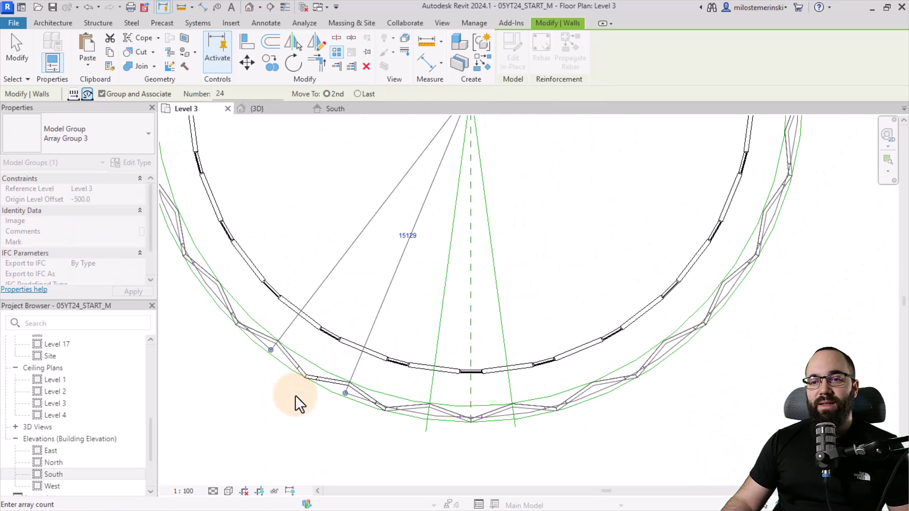
{"action": "left_click", "coordinate": [264, 114]}
{"action": "scroll", "coordinate": [345, 376], "scroll_direction": "down", "scroll_amount": 3}
{"action": "mouse_move", "coordinate": [346, 392]}
{"action": "middle_mouse_down", "text": "shift"}
{"action": "mouse_move", "coordinate": [315, 374]}
{"action": "mouse_move", "coordinate": [355, 391]}
{"action": "middle_mouse_up", "text": "shift"}
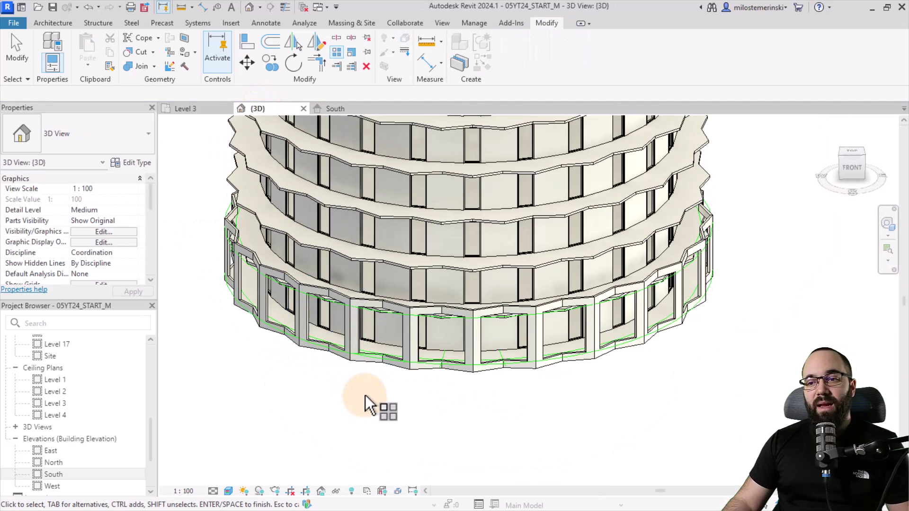
Step: Copy a frame wall from inside an array group and paste it aligned to Level 4
{"action": "key", "text": "Escape"}
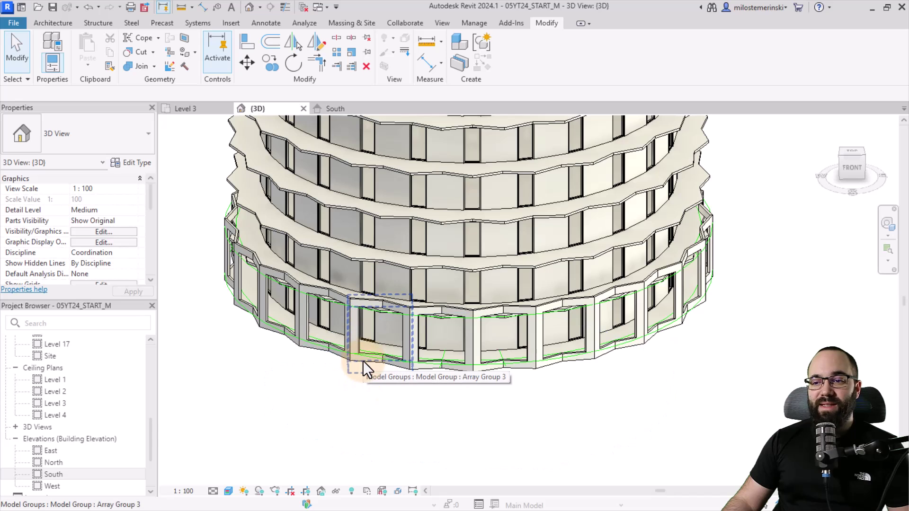
{"action": "left_click", "coordinate": [364, 361]}
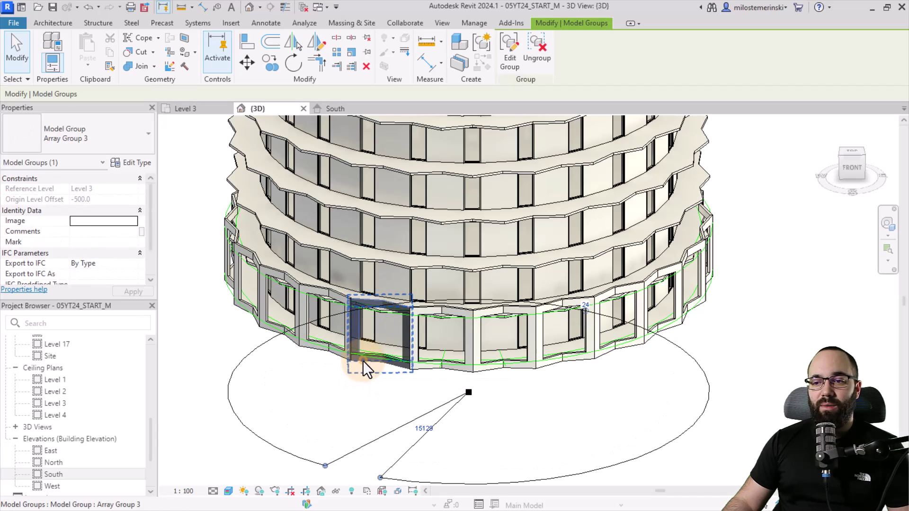
{"action": "scroll", "coordinate": [353, 331], "scroll_direction": "up", "scroll_amount": 2}
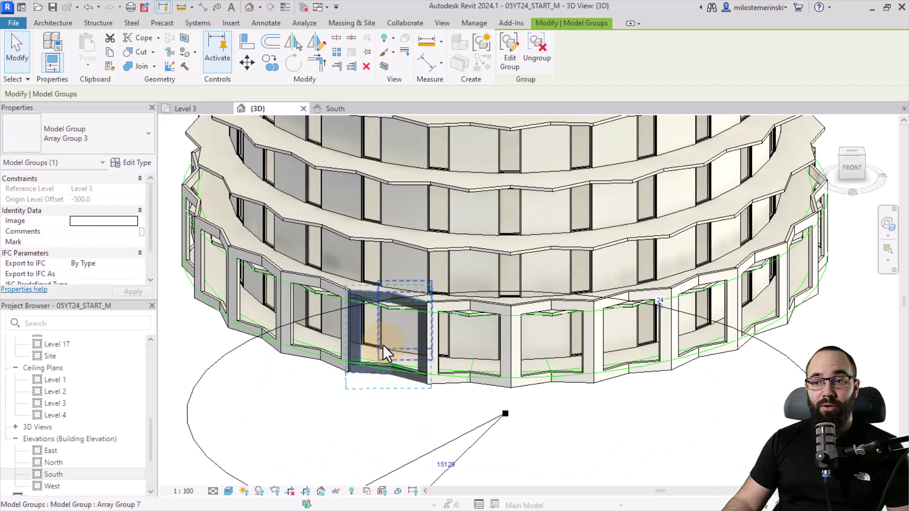
{"action": "left_click", "coordinate": [510, 64]}
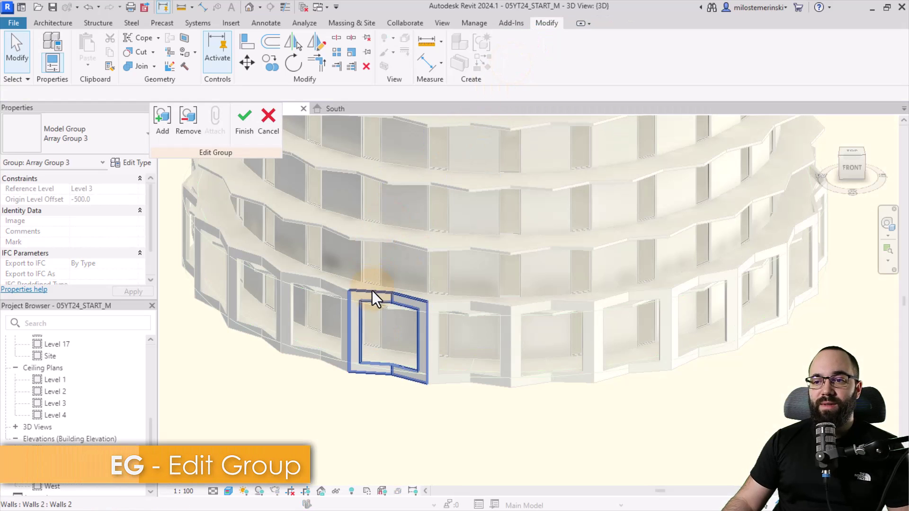
{"action": "left_click", "coordinate": [371, 291]}
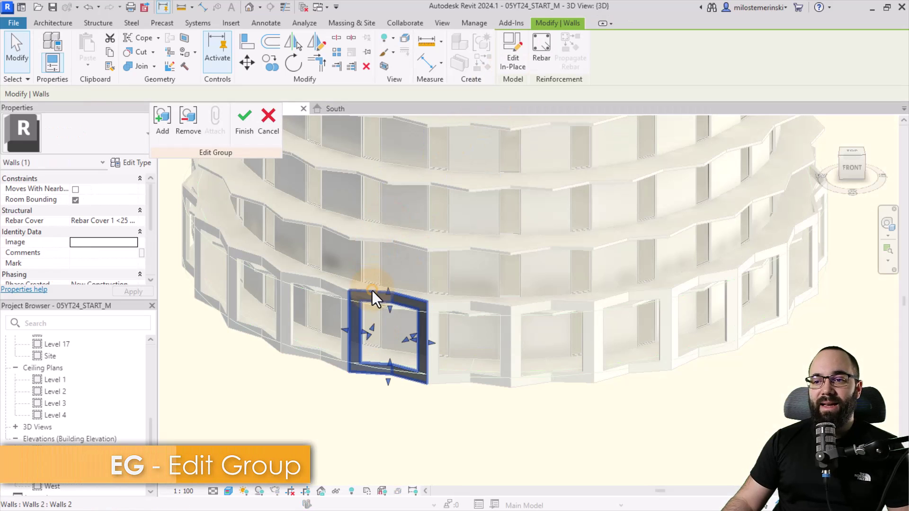
{"action": "left_click", "coordinate": [108, 52]}
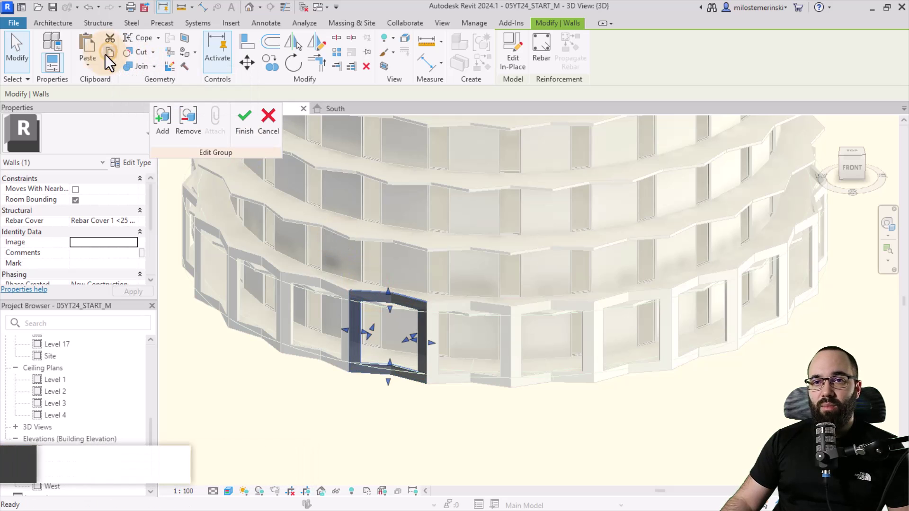
{"action": "left_click", "coordinate": [85, 69]}
{"action": "left_click", "coordinate": [106, 110]}
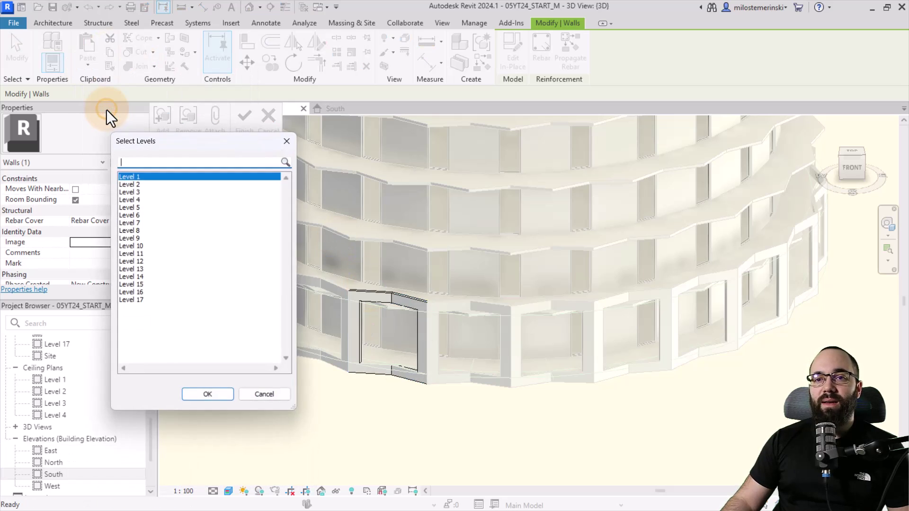
{"action": "left_click", "coordinate": [145, 159]}
{"action": "left_click", "coordinate": [136, 201]}
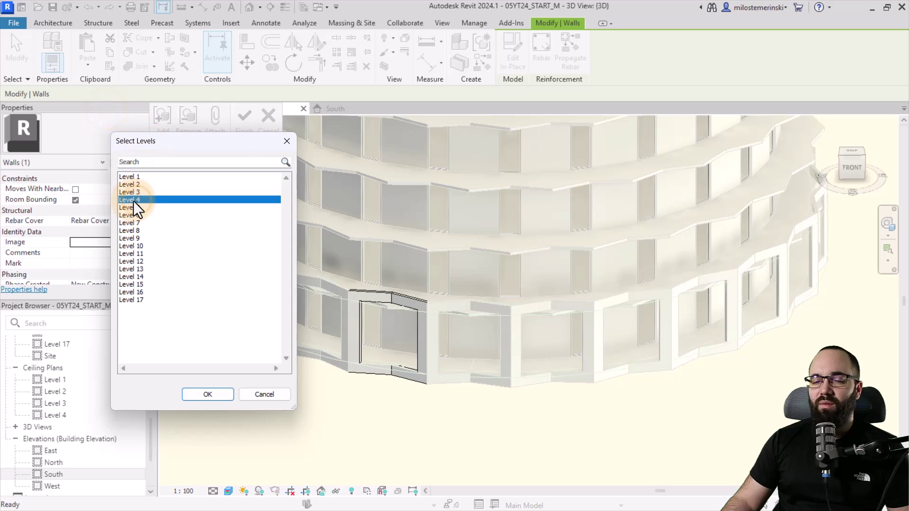
{"action": "left_click", "coordinate": [212, 395]}
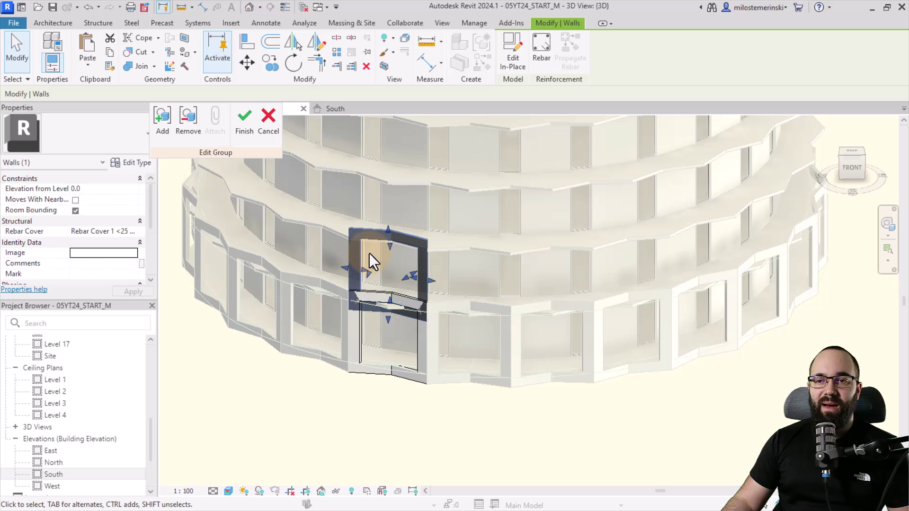
Step: Remove the upper panel from the array group and finish group editing
{"action": "key", "text": "Escape"}
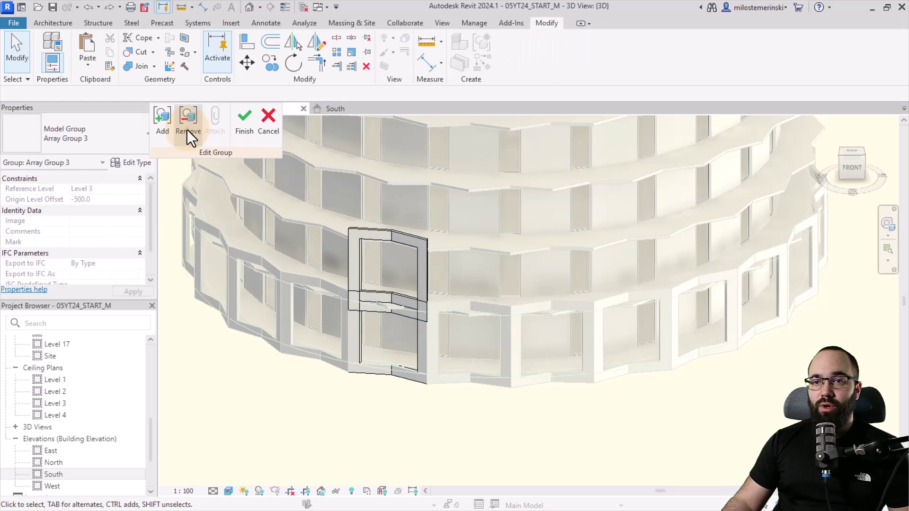
{"action": "left_click", "coordinate": [187, 129]}
{"action": "left_click", "coordinate": [361, 231]}
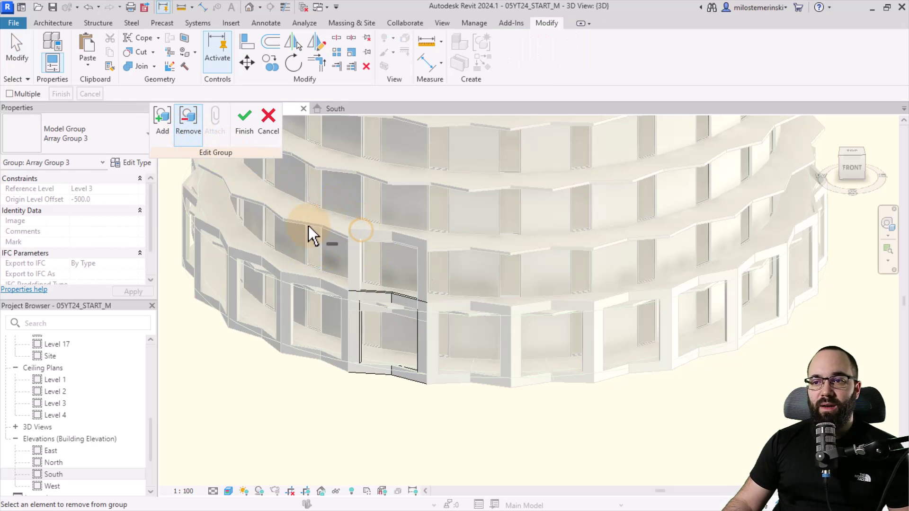
{"action": "left_click", "coordinate": [245, 140]}
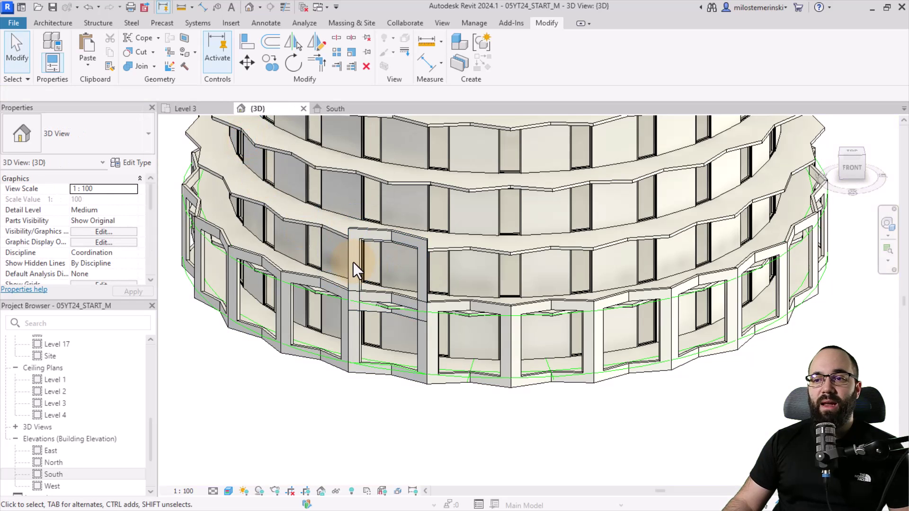
Step: Select the upper frame panel and open the Level 4 floor plan
{"action": "left_click", "coordinate": [353, 263]}
{"action": "mouse_move", "coordinate": [374, 285]}
{"action": "middle_mouse_down", "text": "shift"}
{"action": "mouse_move", "coordinate": [427, 256]}
{"action": "mouse_move", "coordinate": [371, 260]}
{"action": "middle_mouse_up", "text": "shift"}
{"action": "scroll", "coordinate": [99, 360], "scroll_direction": "up", "scroll_amount": 2}
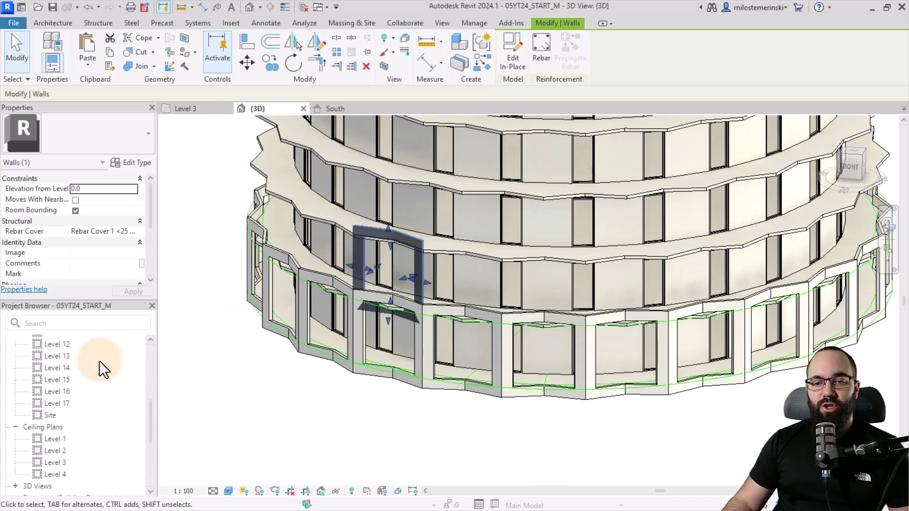
{"action": "scroll", "coordinate": [97, 362], "scroll_direction": "up", "scroll_amount": 3}
{"action": "double_click", "coordinate": [54, 352]}
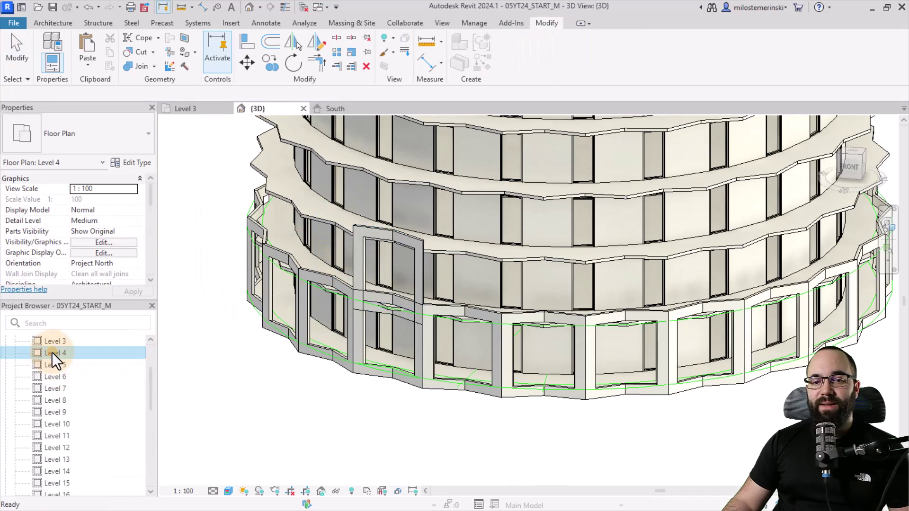
{"action": "scroll", "coordinate": [515, 404], "scroll_direction": "up", "scroll_amount": 3}
{"action": "scroll", "coordinate": [475, 387], "scroll_direction": "up", "scroll_amount": 2}
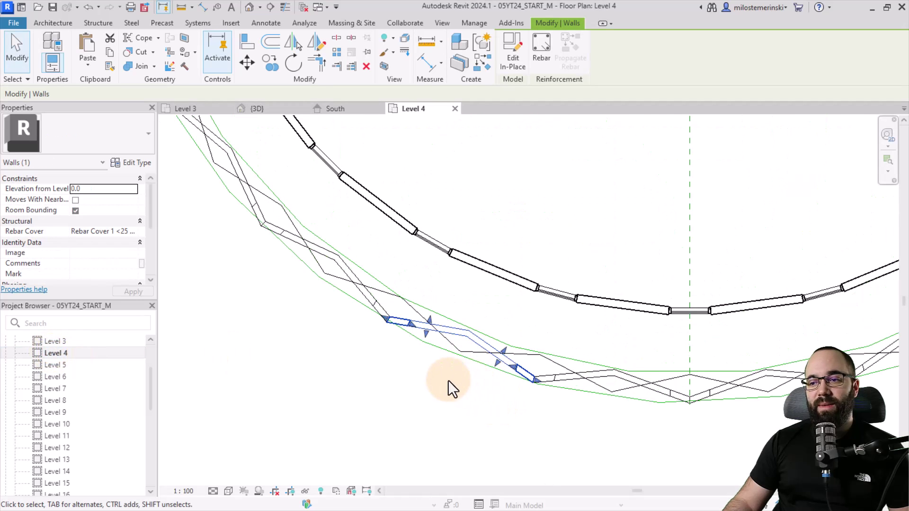
{"action": "middle_click_drag", "start_coordinate": [449, 385], "coordinate": [372, 396]}
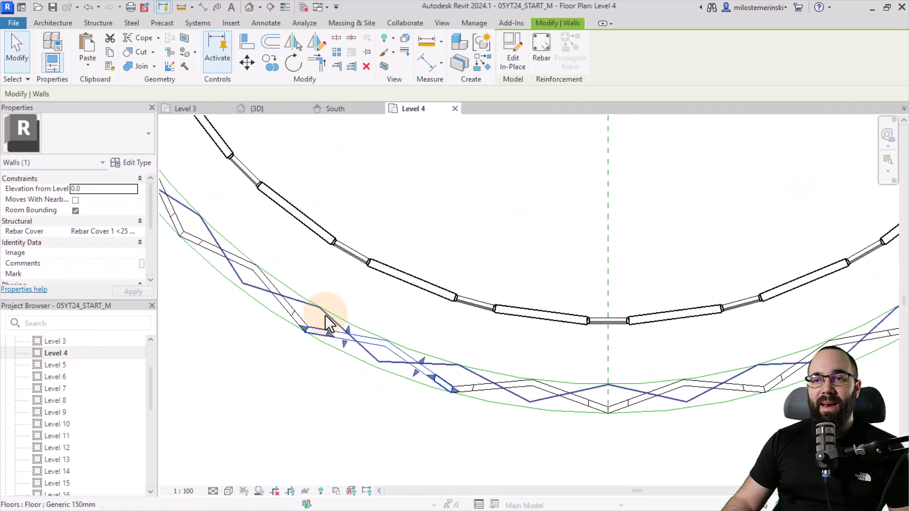
Step: Rotate the panel about the tower centre to the lower wall's endpoint
{"action": "left_click", "coordinate": [294, 65]}
{"action": "scroll", "coordinate": [346, 325], "scroll_direction": "down", "scroll_amount": 2}
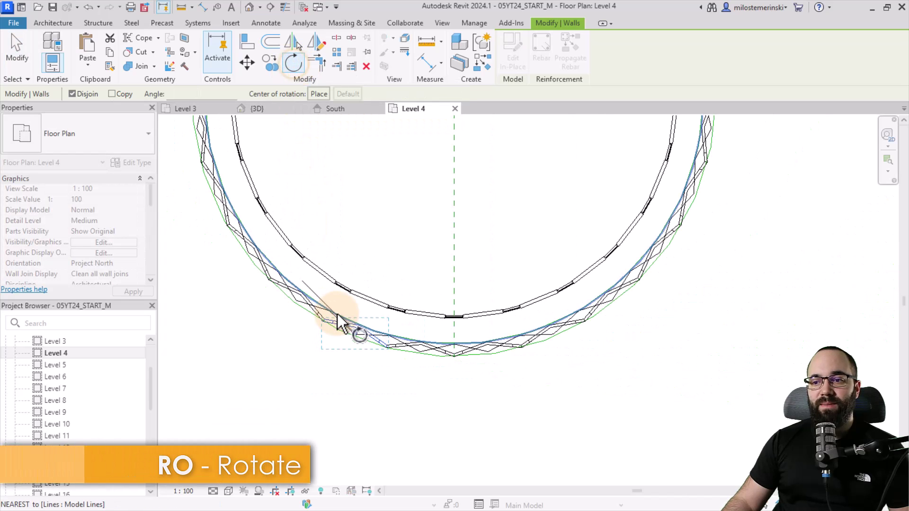
{"action": "left_click", "coordinate": [319, 95]}
{"action": "middle_click_drag", "start_coordinate": [365, 195], "coordinate": [417, 324]}
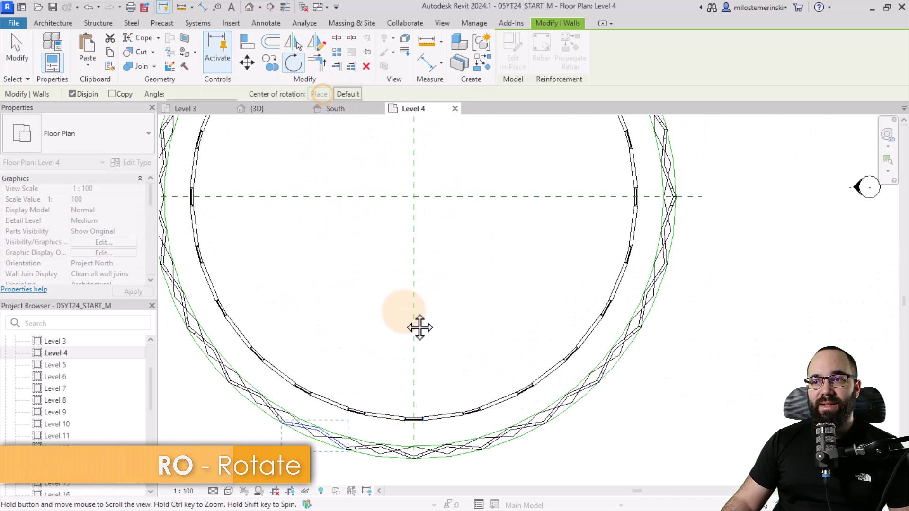
{"action": "left_click", "coordinate": [400, 225]}
{"action": "scroll", "coordinate": [405, 285], "scroll_direction": "up", "scroll_amount": 1}
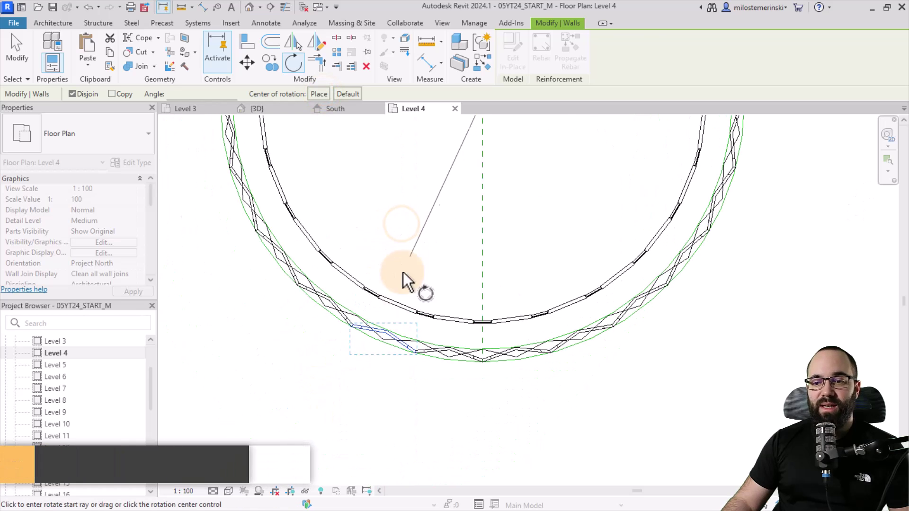
{"action": "scroll", "coordinate": [401, 320], "scroll_direction": "up", "scroll_amount": 2}
{"action": "scroll", "coordinate": [382, 379], "scroll_direction": "up", "scroll_amount": 2}
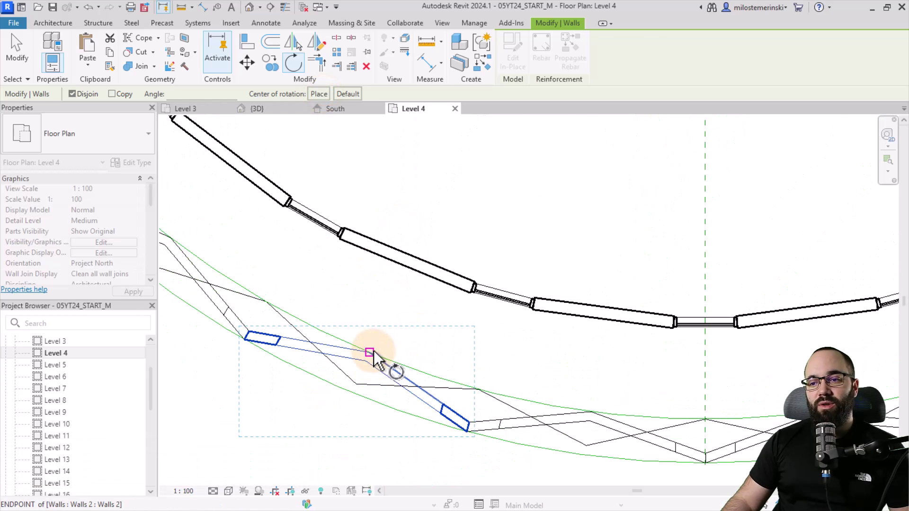
{"action": "scroll", "coordinate": [372, 357], "scroll_direction": "down", "scroll_amount": 2}
{"action": "left_click", "coordinate": [264, 305]}
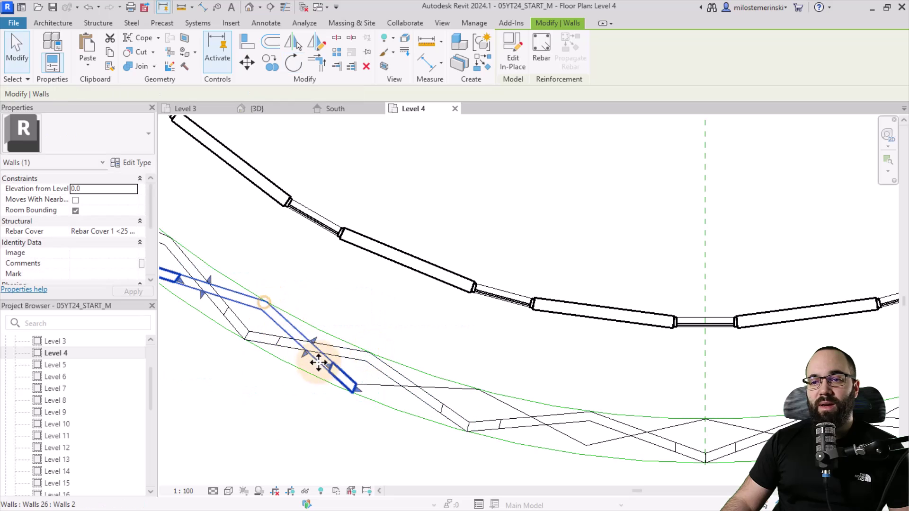
{"action": "middle_click_drag", "start_coordinate": [359, 314], "coordinate": [363, 344]}
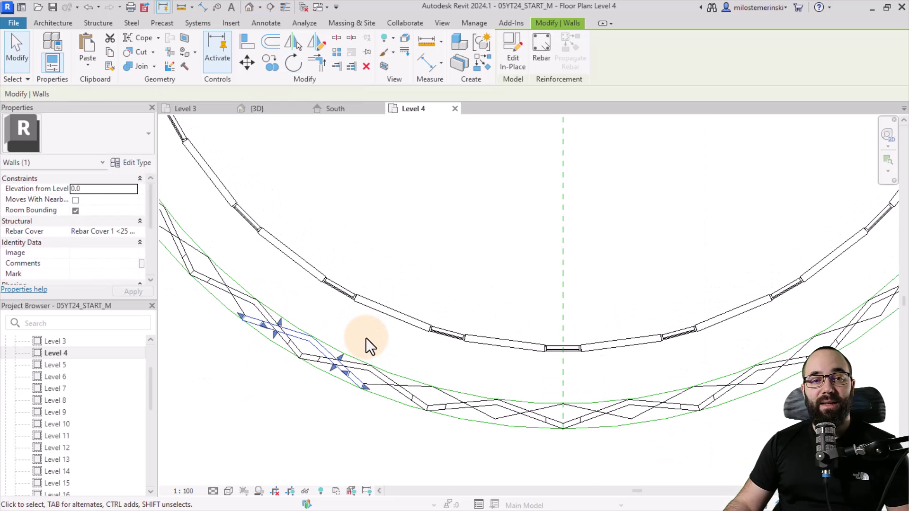
{"action": "key", "text": "Escape"}
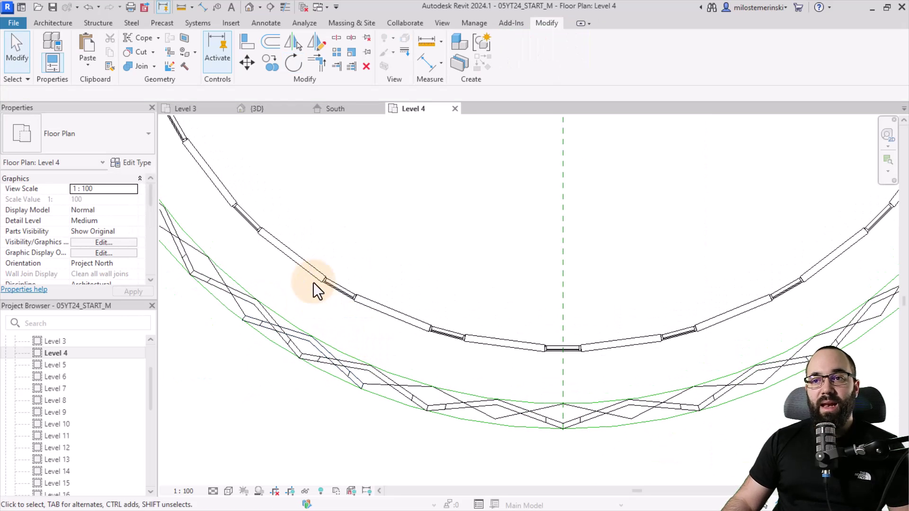
Step: Check the rotated panel in 3D, reselect it, and return to the Level 4 plan
{"action": "left_click", "coordinate": [259, 109]}
{"action": "mouse_move", "coordinate": [358, 283]}
{"action": "middle_mouse_down", "text": "shift"}
{"action": "mouse_move", "coordinate": [474, 245]}
{"action": "mouse_move", "coordinate": [369, 263]}
{"action": "middle_mouse_up", "text": "shift"}
{"action": "scroll", "coordinate": [315, 287], "scroll_direction": "up", "scroll_amount": 3}
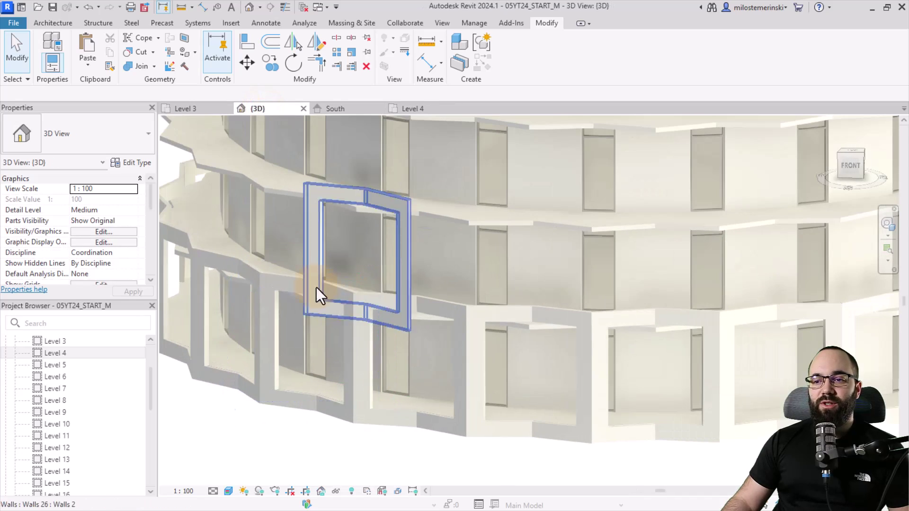
{"action": "mouse_move", "coordinate": [397, 335]}
{"action": "middle_mouse_down", "text": "shift"}
{"action": "mouse_move", "coordinate": [387, 318]}
{"action": "mouse_move", "coordinate": [418, 404]}
{"action": "middle_mouse_up", "text": "shift"}
{"action": "left_click", "coordinate": [389, 324]}
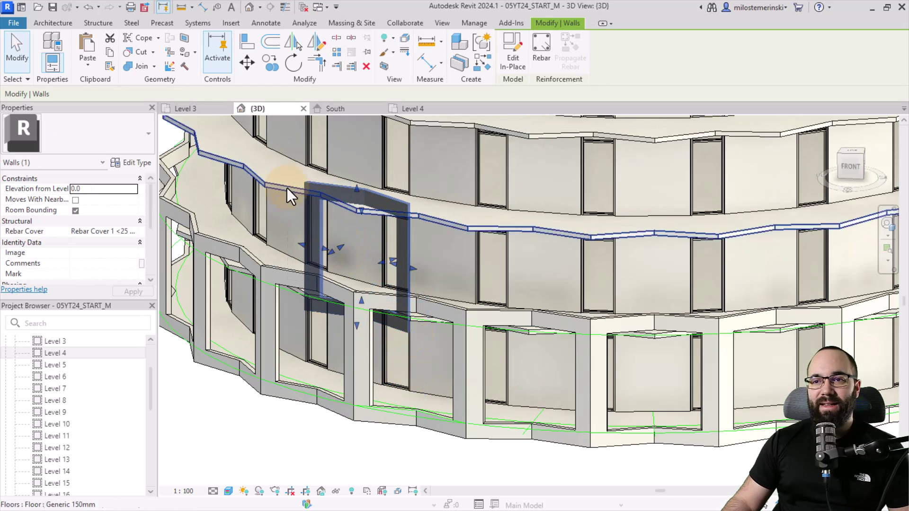
{"action": "left_click", "coordinate": [408, 108]}
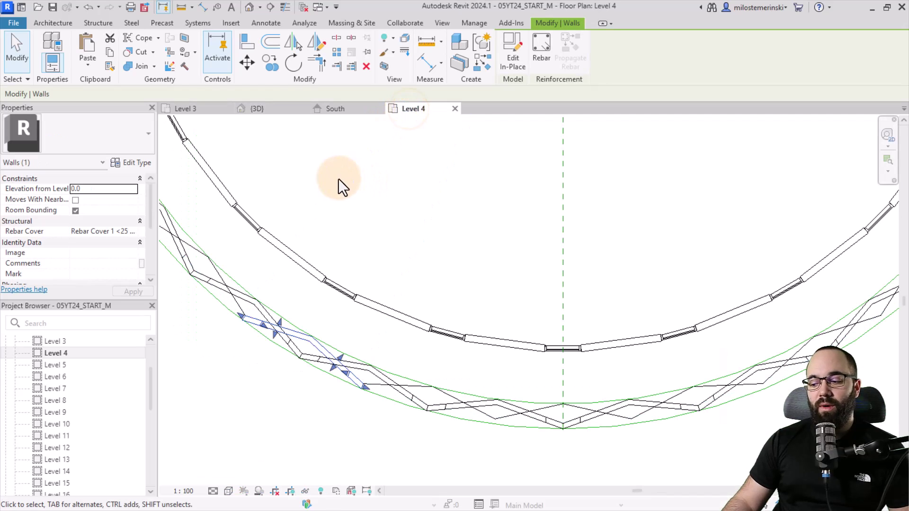
Step: Radially array the Level 4 panel into 24 copies around the tower centre
{"action": "left_click", "coordinate": [331, 48]}
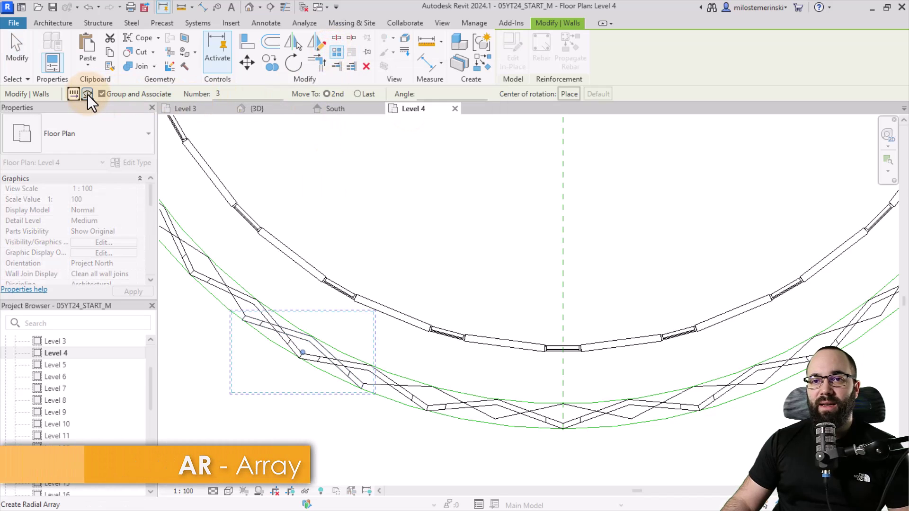
{"action": "left_click", "coordinate": [88, 95]}
{"action": "double_click", "coordinate": [217, 94]}
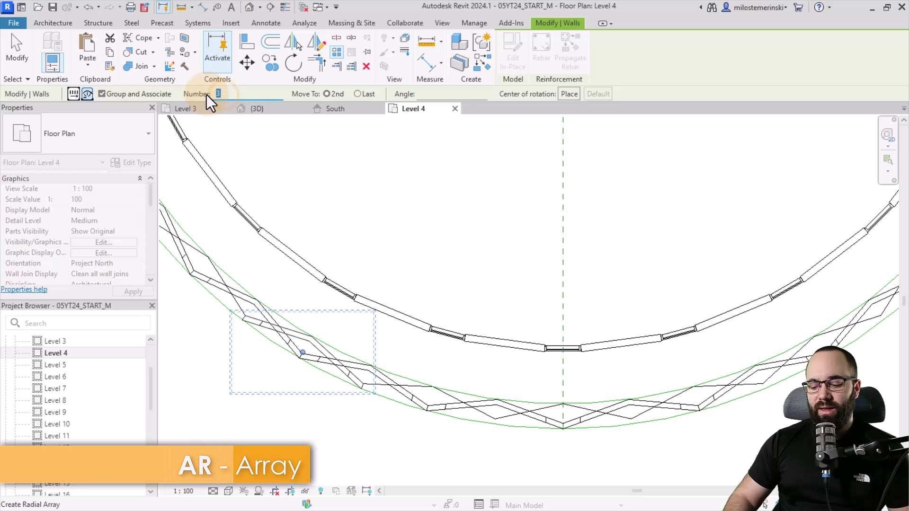
{"action": "type", "text": "24"}
{"action": "left_click", "coordinate": [568, 94]}
{"action": "scroll", "coordinate": [454, 248], "scroll_direction": "down", "scroll_amount": 3}
{"action": "middle_click_drag", "start_coordinate": [454, 249], "coordinate": [404, 399]}
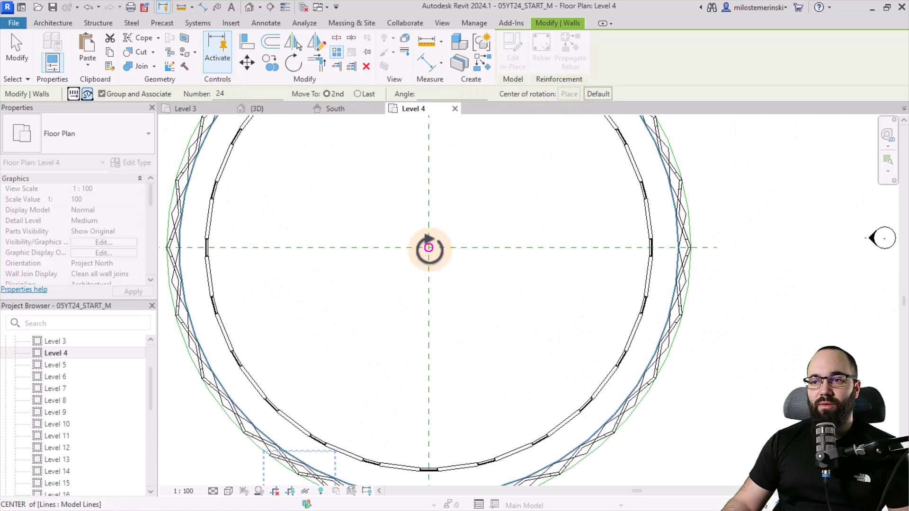
{"action": "left_click", "coordinate": [429, 249]}
{"action": "scroll", "coordinate": [386, 314], "scroll_direction": "down", "scroll_amount": 2}
{"action": "scroll", "coordinate": [385, 314], "scroll_direction": "up", "scroll_amount": 2}
{"action": "scroll", "coordinate": [369, 305], "scroll_direction": "up", "scroll_amount": 2}
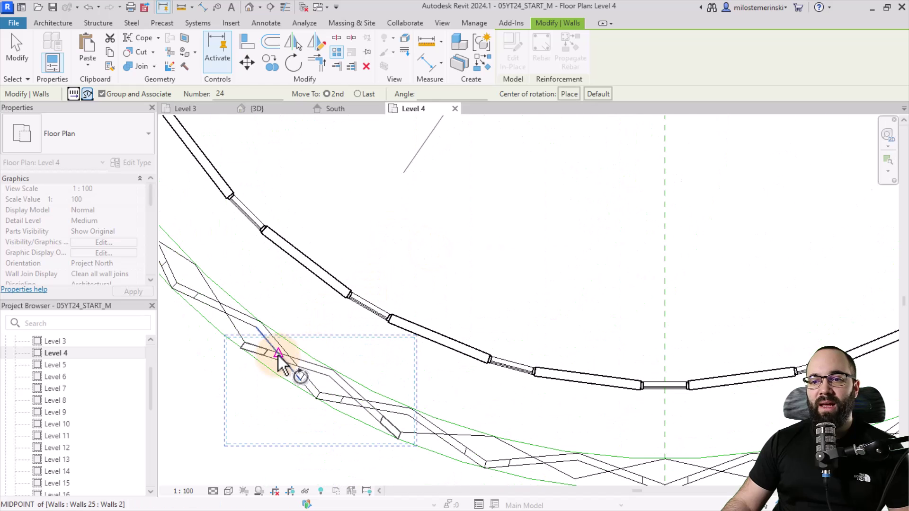
{"action": "left_click", "coordinate": [245, 345]}
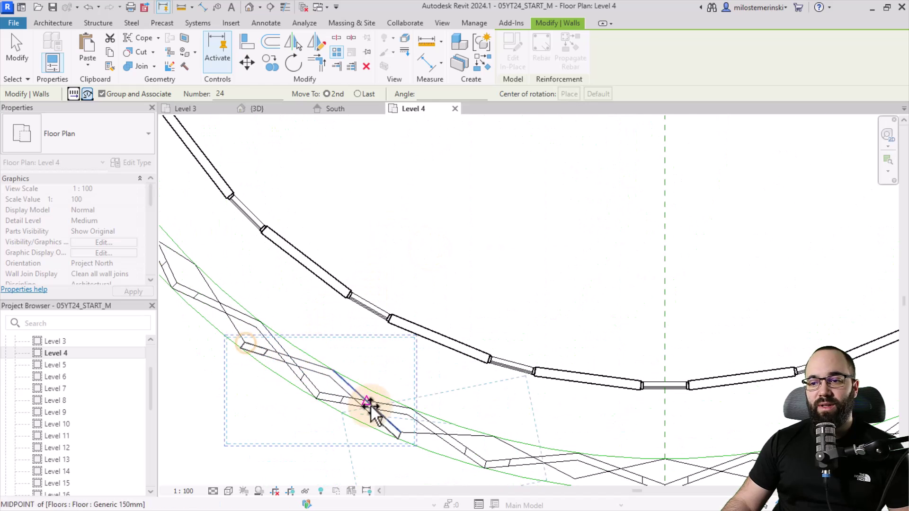
{"action": "left_click", "coordinate": [400, 433]}
{"action": "key", "text": "Return"}
{"action": "scroll", "coordinate": [346, 249], "scroll_direction": "down", "scroll_amount": 2}
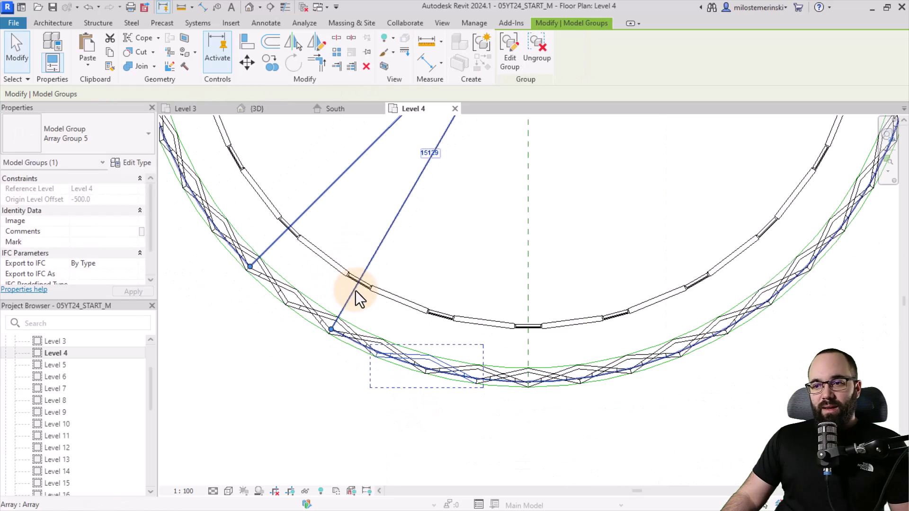
Step: Orbit and pan the 3D view to review both staggered frame rings
{"action": "left_click", "coordinate": [275, 112]}
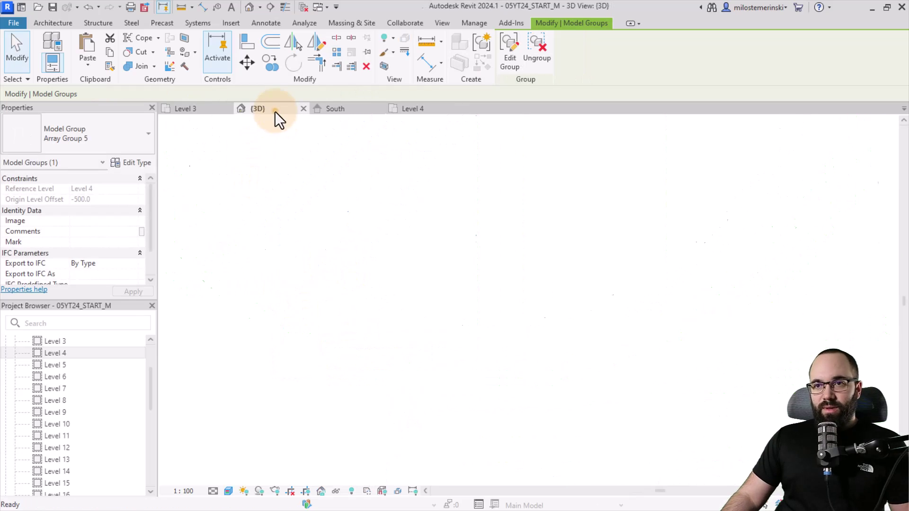
{"action": "scroll", "coordinate": [388, 220], "scroll_direction": "down", "scroll_amount": 3}
{"action": "middle_click_drag", "start_coordinate": [418, 304], "coordinate": [455, 339], "text": "shift"}
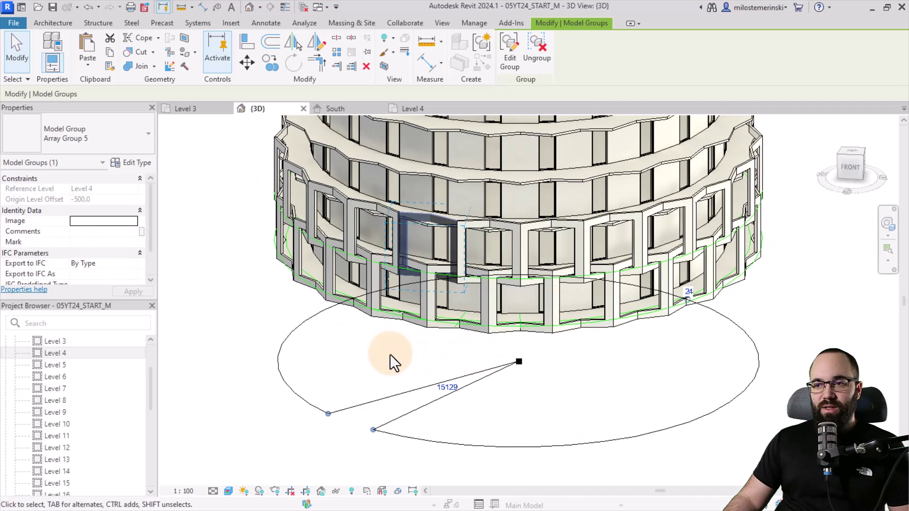
{"action": "left_click", "coordinate": [388, 351]}
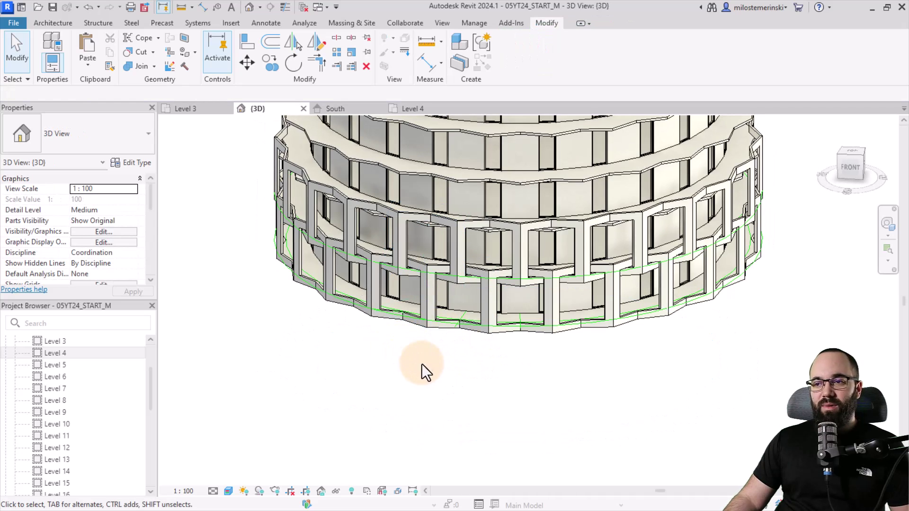
{"action": "mouse_move", "coordinate": [421, 364]}
{"action": "middle_mouse_down", "text": "shift"}
{"action": "mouse_move", "coordinate": [460, 363]}
{"action": "mouse_move", "coordinate": [427, 375]}
{"action": "middle_mouse_up", "text": "shift"}
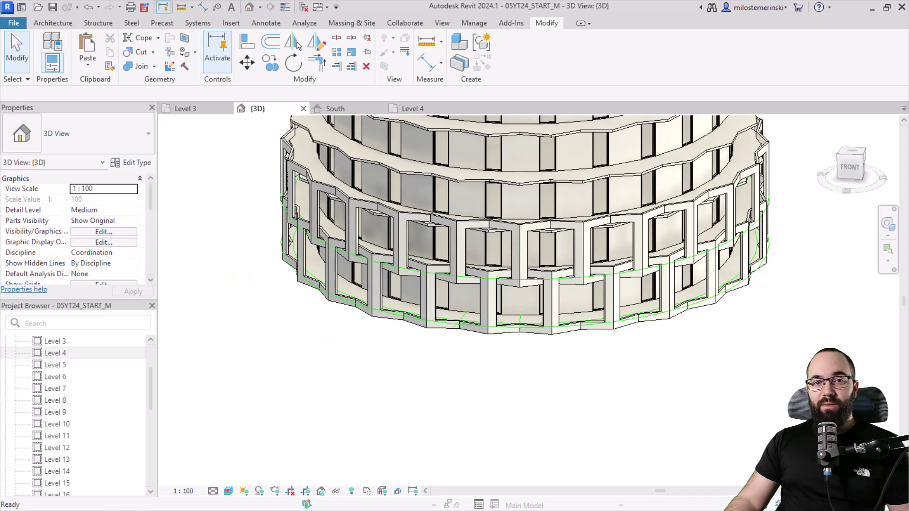
{"action": "middle_click_drag", "start_coordinate": [501, 346], "coordinate": [437, 364]}
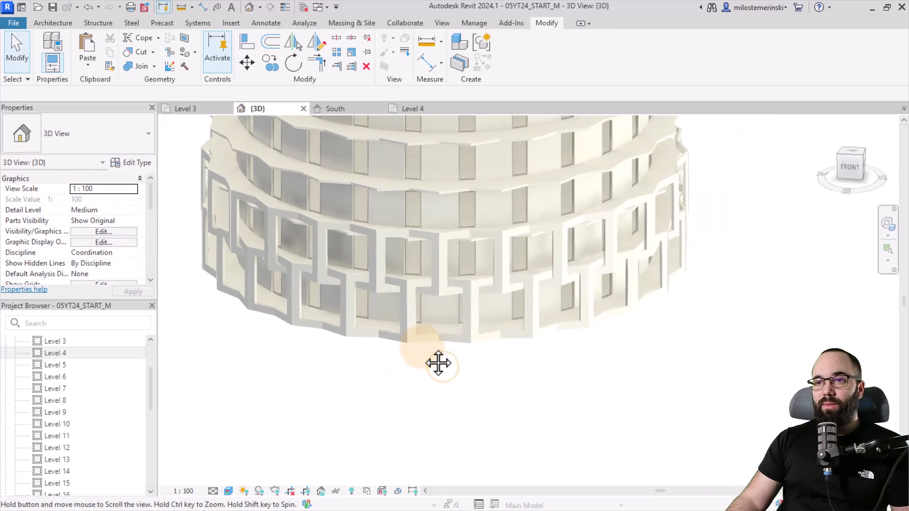
{"action": "scroll", "coordinate": [400, 270], "scroll_direction": "up", "scroll_amount": 3}
Step: Open the Level 4 plan and inspect Array Group 5 beside the curved wall
{"action": "left_click", "coordinate": [416, 110]}
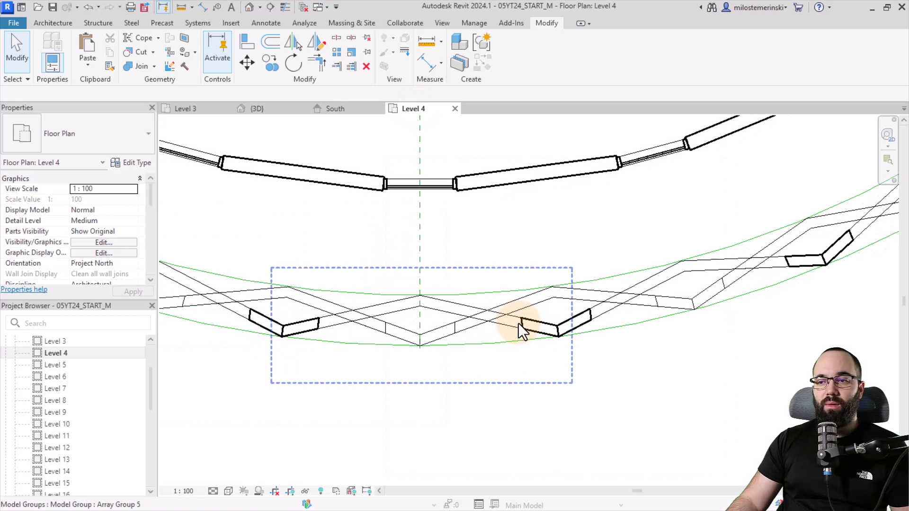
{"action": "middle_click_drag", "start_coordinate": [532, 333], "coordinate": [466, 335]}
{"action": "left_click", "coordinate": [468, 332]}
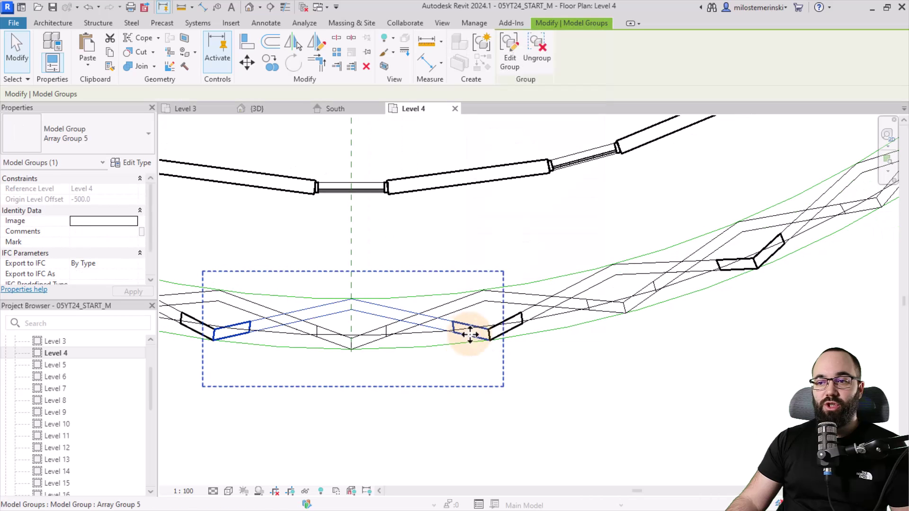
{"action": "right_click", "coordinate": [466, 339]}
{"action": "left_click", "coordinate": [441, 373]}
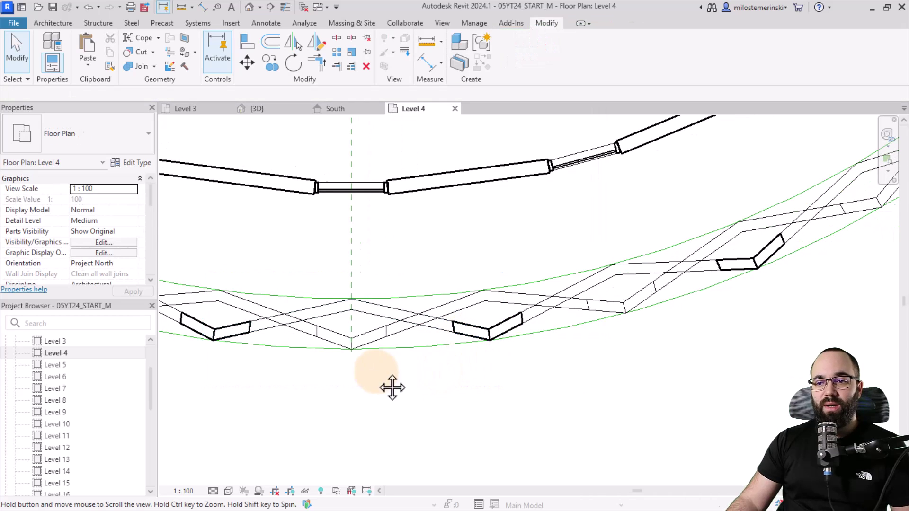
{"action": "mouse_move", "coordinate": [391, 385]}
{"action": "middle_mouse_down"}
{"action": "mouse_move", "coordinate": [451, 381]}
{"action": "mouse_move", "coordinate": [483, 392]}
{"action": "middle_mouse_up"}
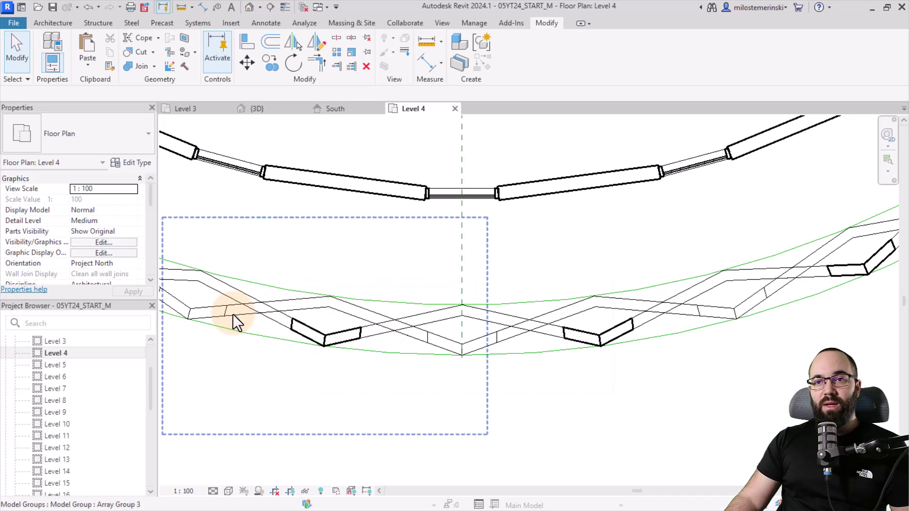
{"action": "left_click", "coordinate": [56, 24]}
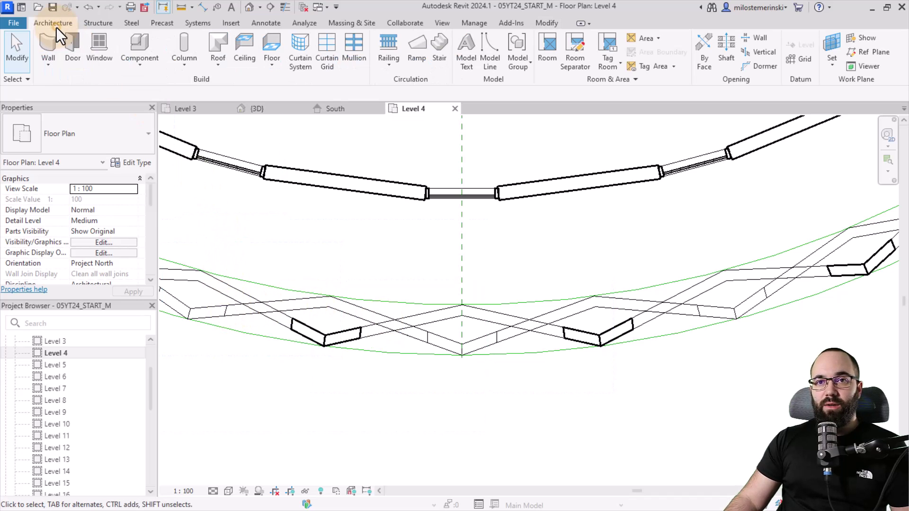
Step: Start a BA_Railing path sketch using Pick Lines with a 75 offset
{"action": "left_click", "coordinate": [390, 47]}
{"action": "left_click", "coordinate": [75, 136]}
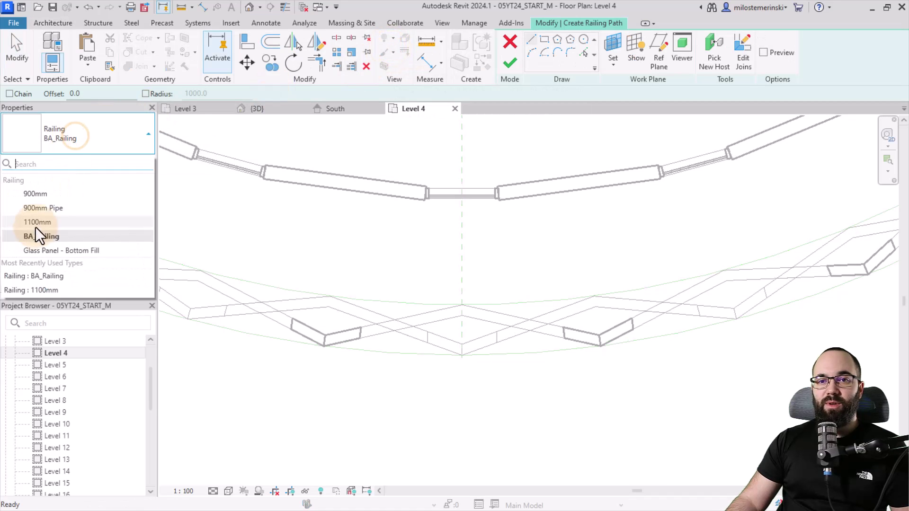
{"action": "left_click", "coordinate": [39, 239]}
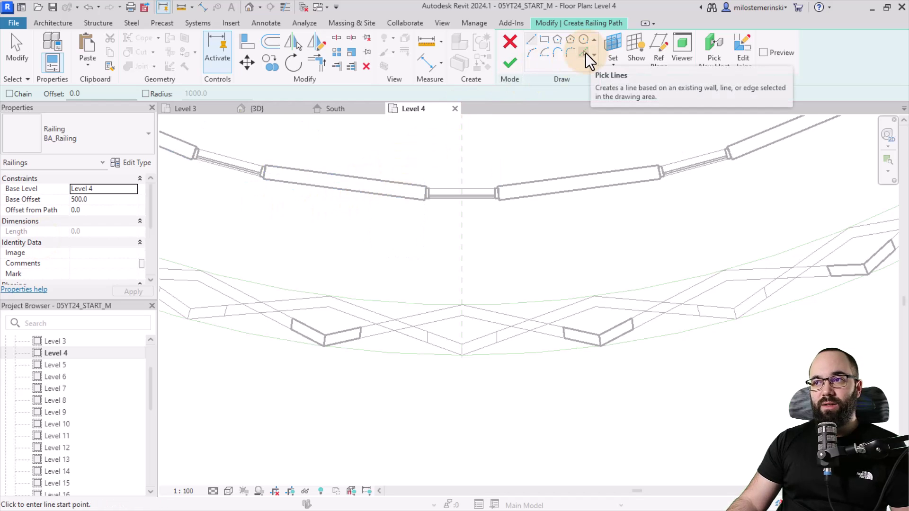
{"action": "left_click", "coordinate": [586, 53]}
{"action": "left_click_drag", "start_coordinate": [72, 96], "coordinate": [10, 96]}
{"action": "type", "text": "75"}
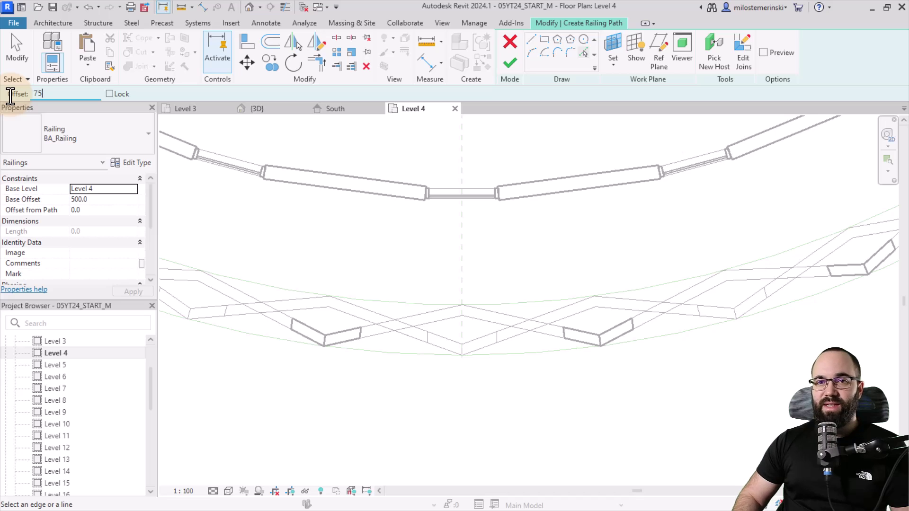
{"action": "key", "text": "Return"}
{"action": "scroll", "coordinate": [290, 300], "scroll_direction": "up", "scroll_amount": 2}
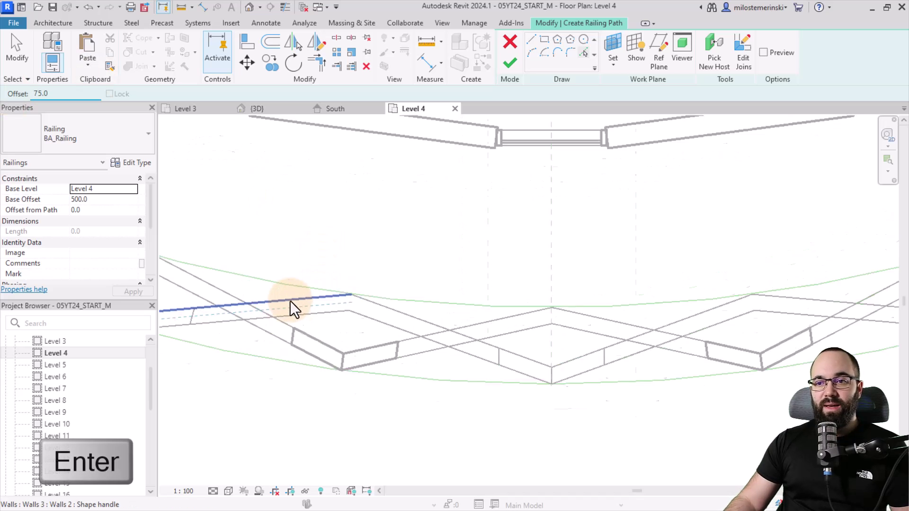
{"action": "scroll", "coordinate": [308, 323], "scroll_direction": "up", "scroll_amount": 2}
Step: Trace the railing along two zig-zag frame edges, finish it, and view it in 3D
{"action": "left_click", "coordinate": [413, 330]}
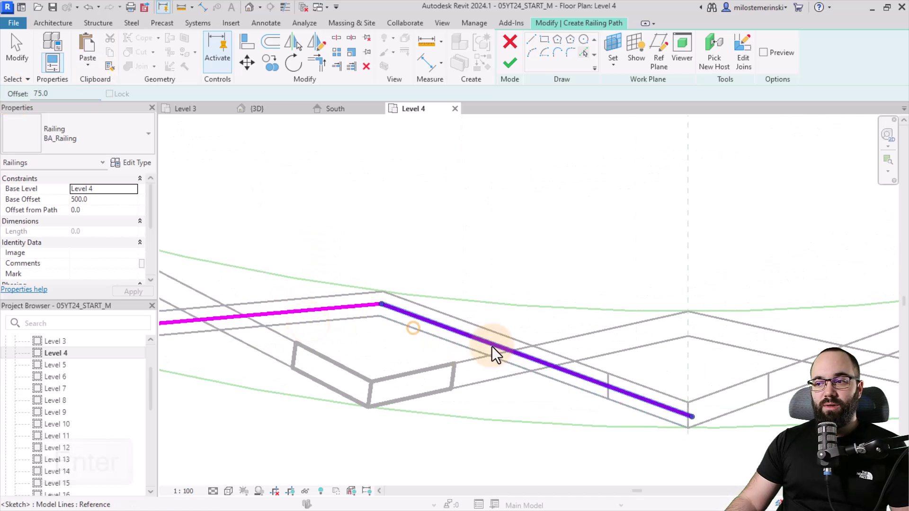
{"action": "scroll", "coordinate": [435, 400], "scroll_direction": "down", "scroll_amount": 2}
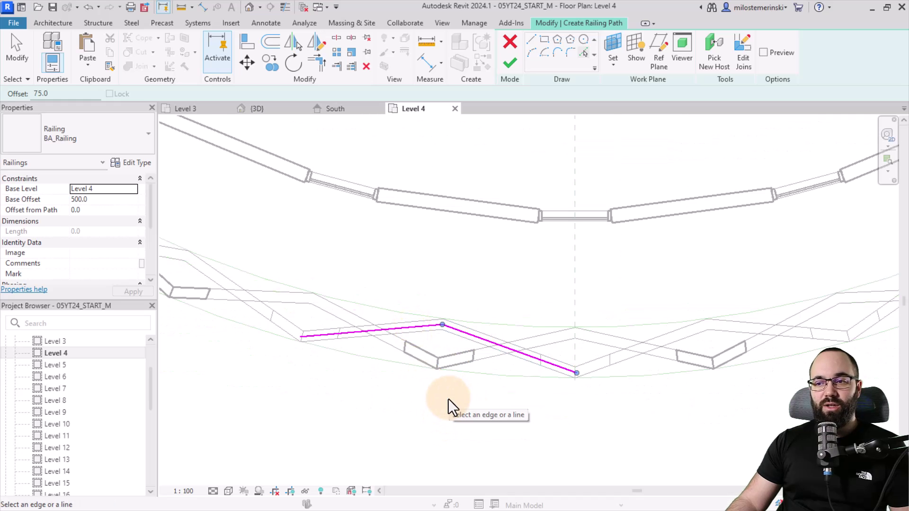
{"action": "left_click", "coordinate": [511, 63]}
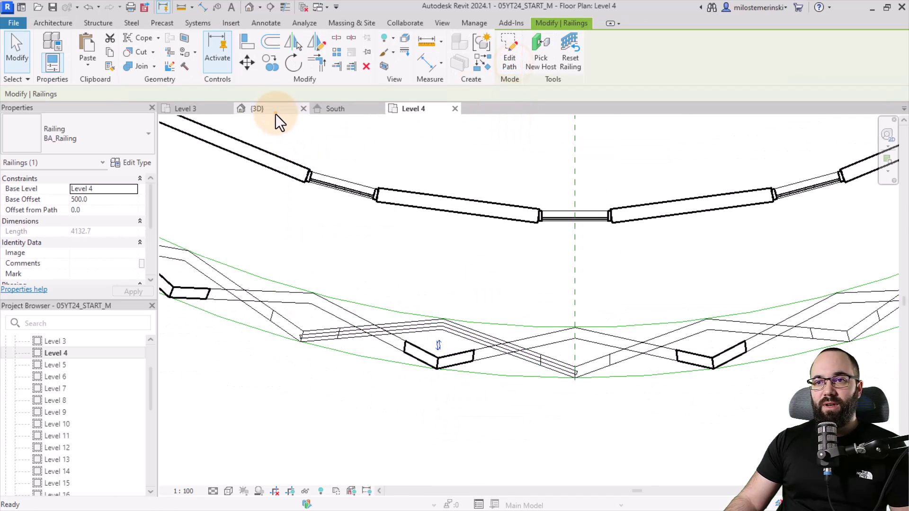
{"action": "left_click", "coordinate": [260, 108]}
{"action": "mouse_move", "coordinate": [445, 400]}
{"action": "middle_mouse_down", "text": "shift"}
{"action": "mouse_move", "coordinate": [455, 416]}
{"action": "mouse_move", "coordinate": [345, 262]}
{"action": "middle_mouse_up", "text": "shift"}
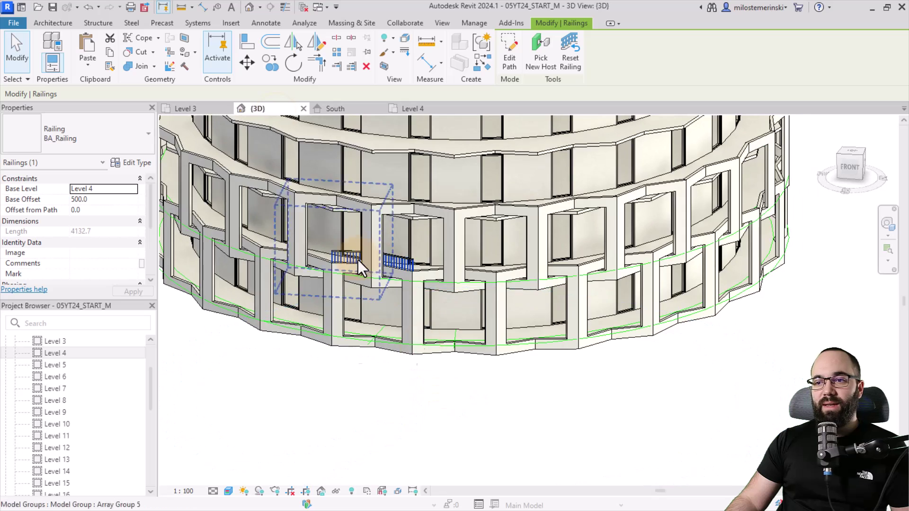
{"action": "scroll", "coordinate": [345, 263], "scroll_direction": "up", "scroll_amount": 3}
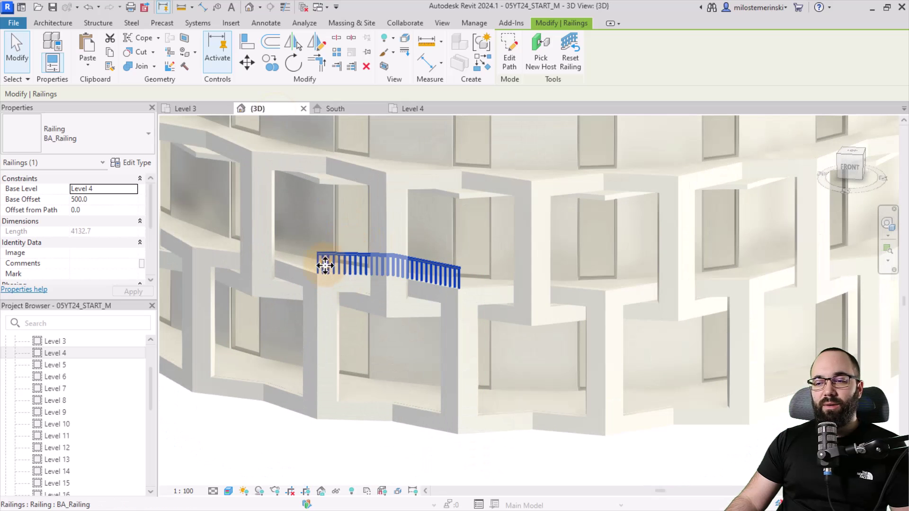
Step: Add the Level 4 railing to Array Group 3 and check the railed facade in 3D
{"action": "key", "text": "Escape"}
{"action": "left_click", "coordinate": [440, 313]}
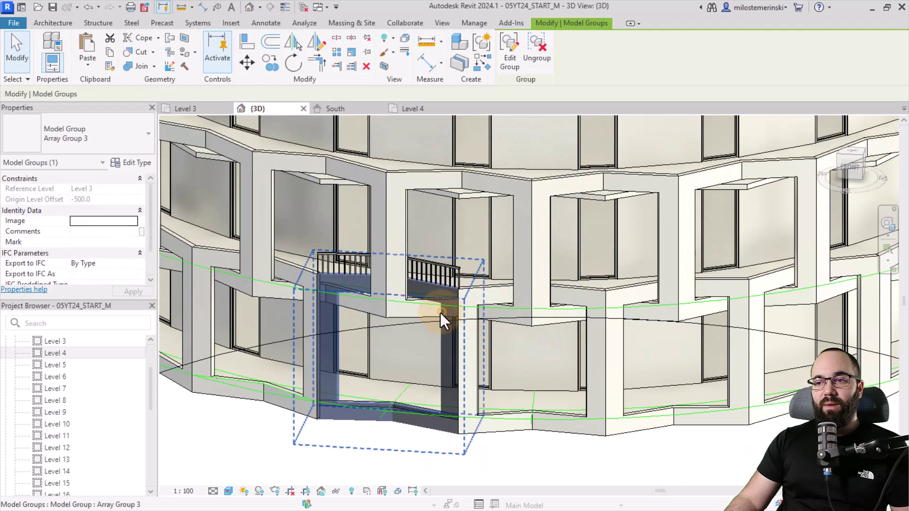
{"action": "left_click", "coordinate": [511, 66]}
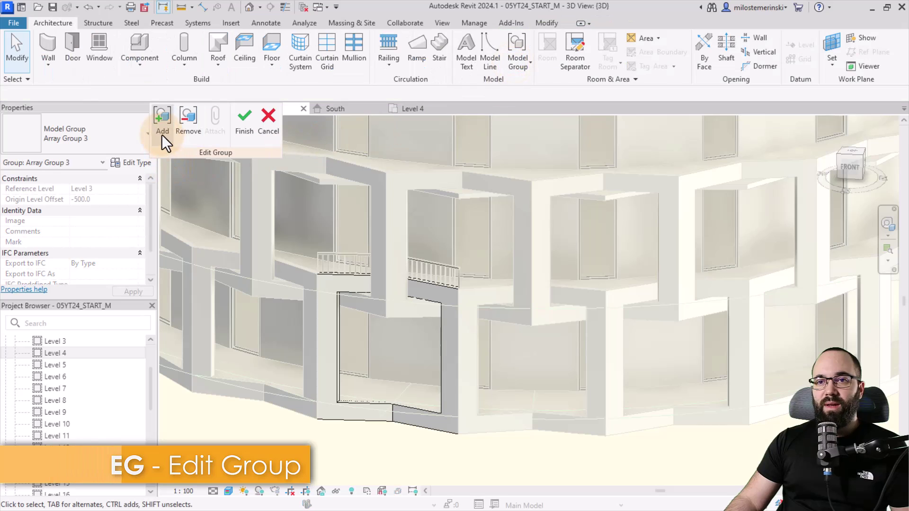
{"action": "left_click", "coordinate": [162, 134]}
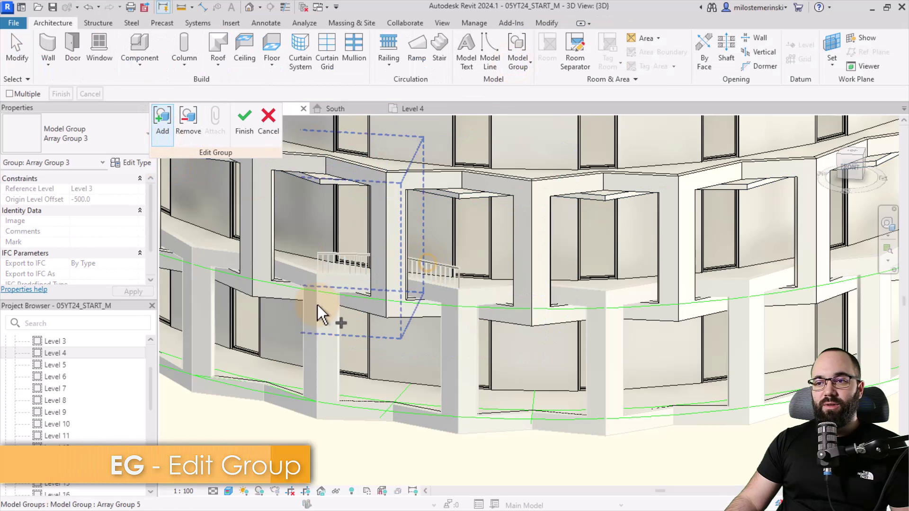
{"action": "left_click", "coordinate": [245, 127]}
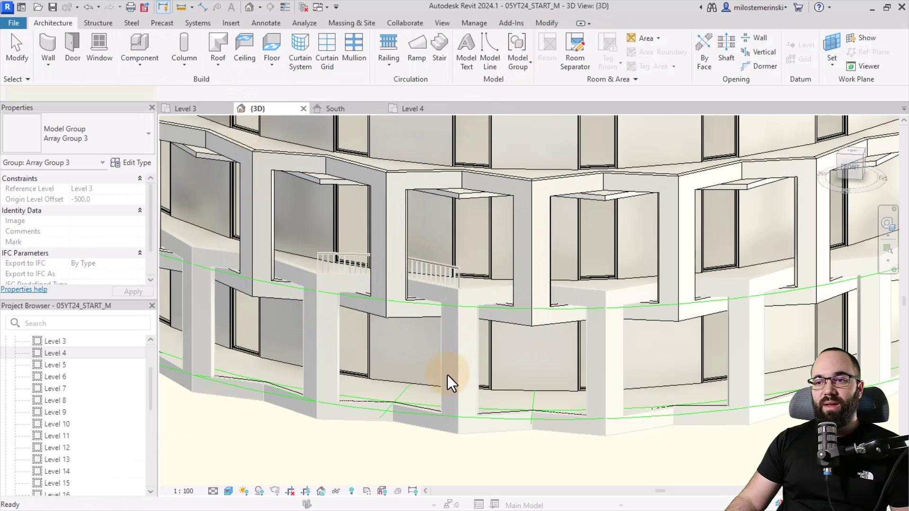
{"action": "middle_click_drag", "start_coordinate": [421, 332], "coordinate": [411, 424], "text": "shift"}
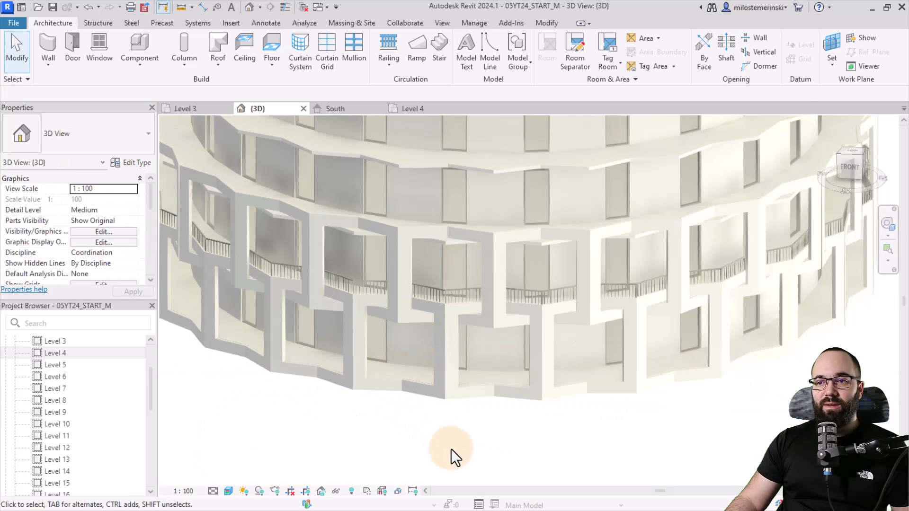
{"action": "middle_click_drag", "start_coordinate": [451, 450], "coordinate": [434, 446], "text": "shift"}
{"action": "middle_click_drag", "start_coordinate": [373, 440], "coordinate": [420, 461], "text": "shift"}
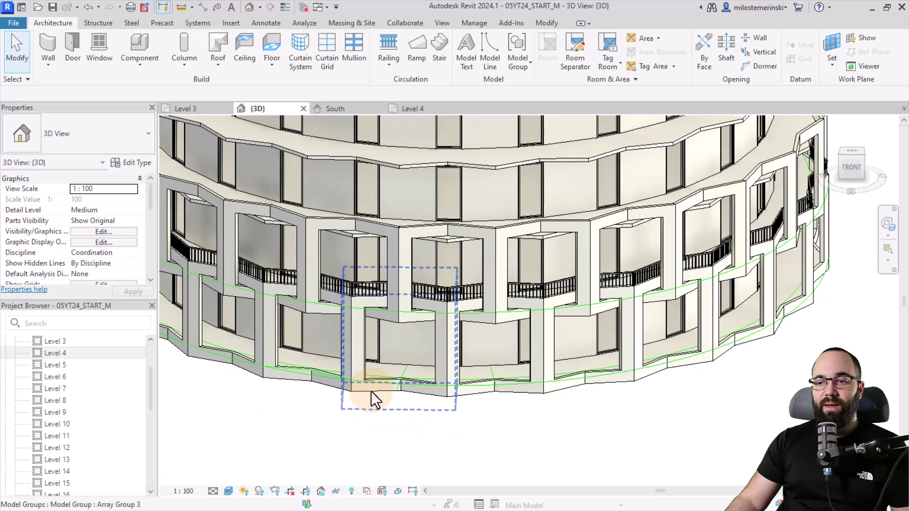
{"action": "left_click", "coordinate": [371, 391]}
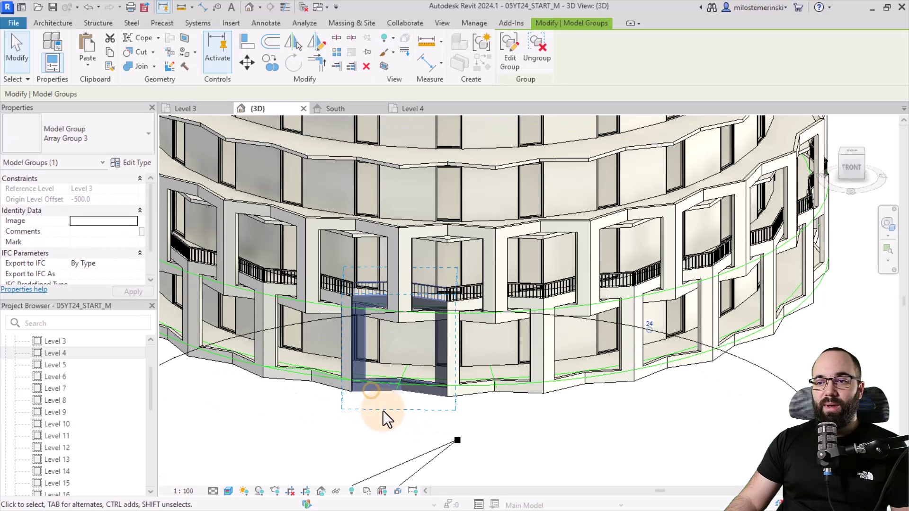
Step: On Level 5, trace a railing along the bay's left and right frame edges and finish it
{"action": "left_click", "coordinate": [373, 444]}
{"action": "double_click", "coordinate": [60, 366]}
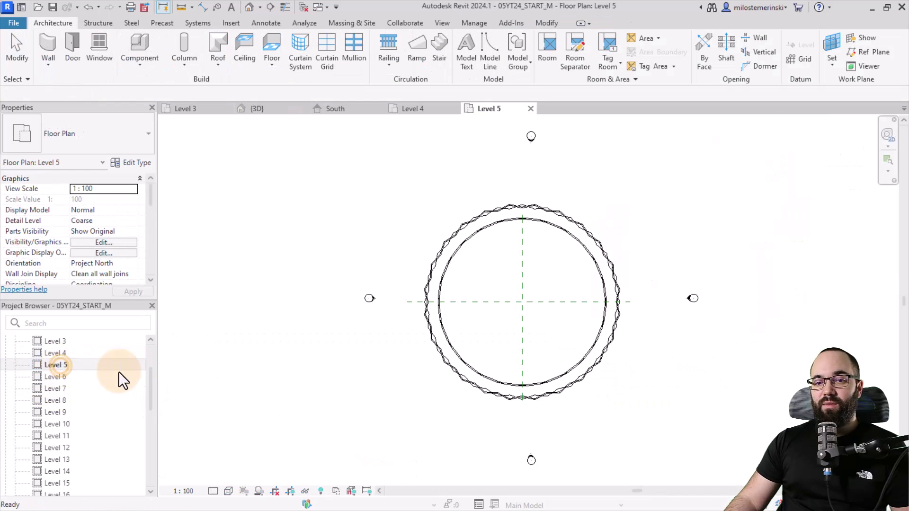
{"action": "scroll", "coordinate": [535, 404], "scroll_direction": "up", "scroll_amount": 3}
{"action": "scroll", "coordinate": [488, 400], "scroll_direction": "up", "scroll_amount": 2}
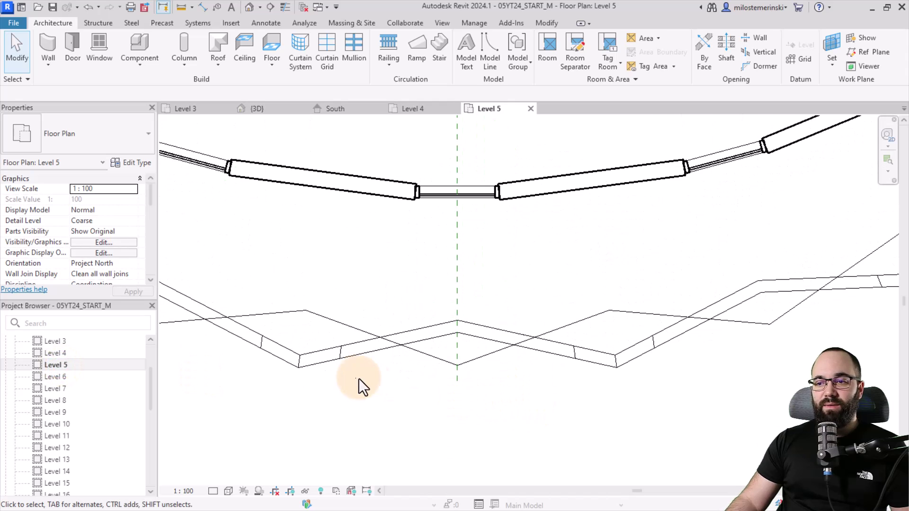
{"action": "left_click", "coordinate": [382, 44]}
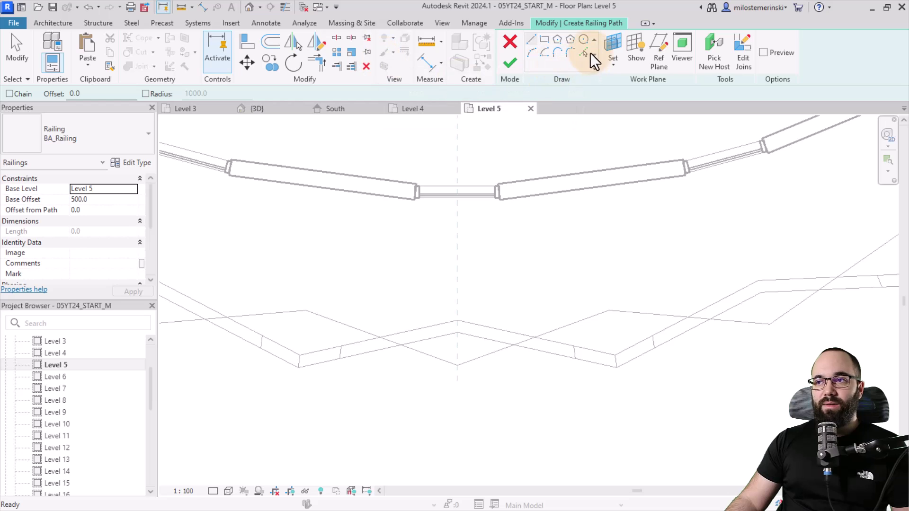
{"action": "left_click", "coordinate": [586, 53]}
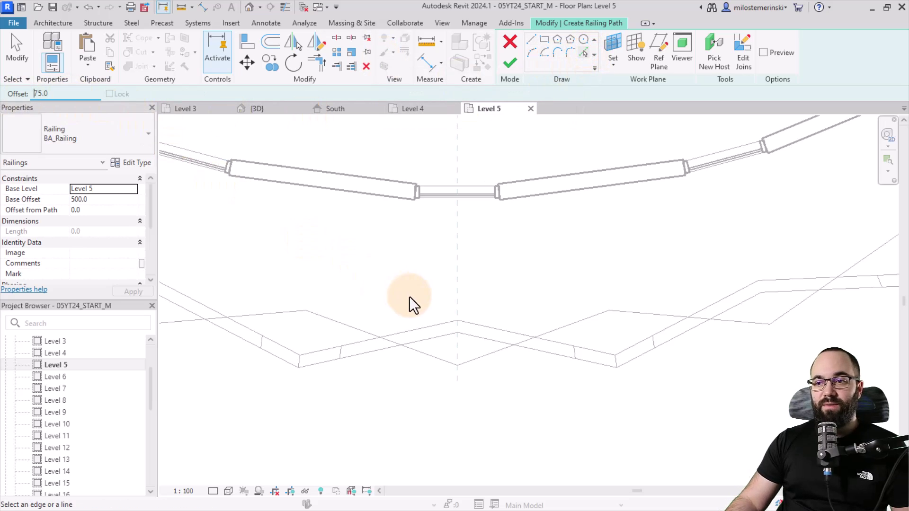
{"action": "left_click", "coordinate": [438, 336]}
{"action": "left_click", "coordinate": [483, 344]}
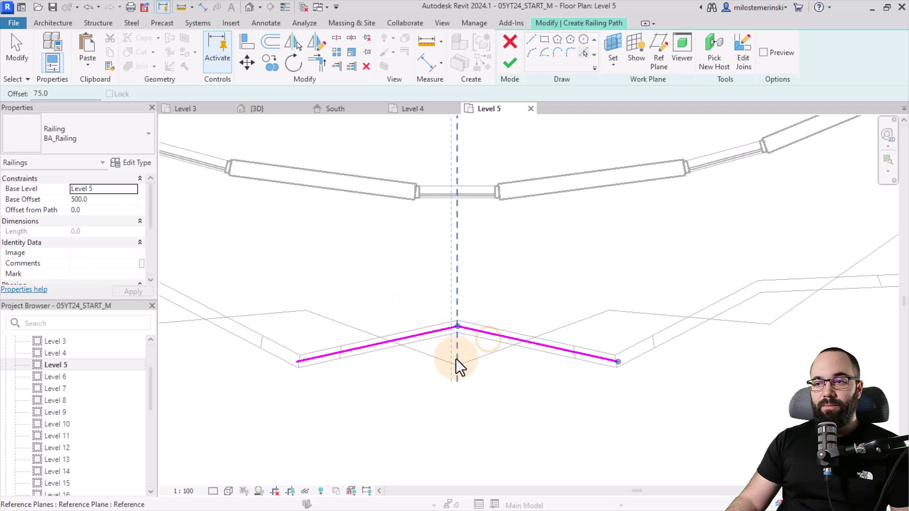
{"action": "left_click", "coordinate": [274, 113]}
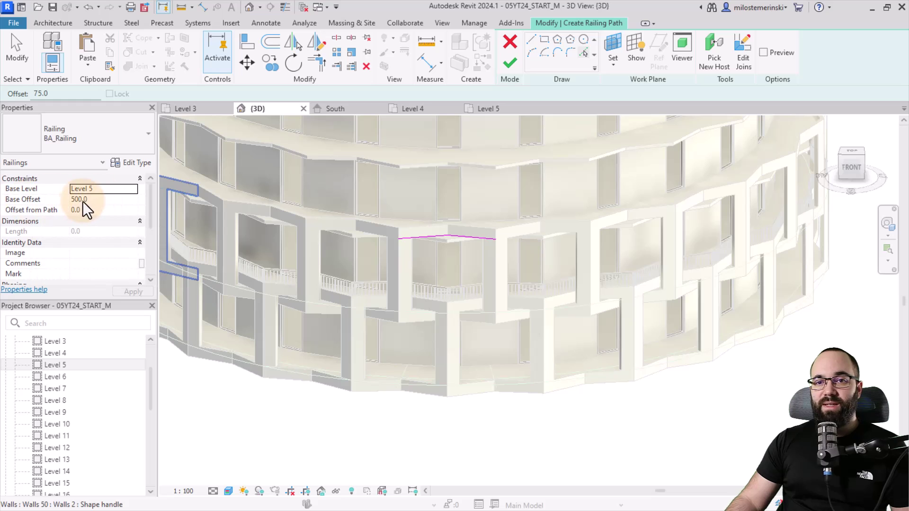
{"action": "left_click", "coordinate": [510, 62]}
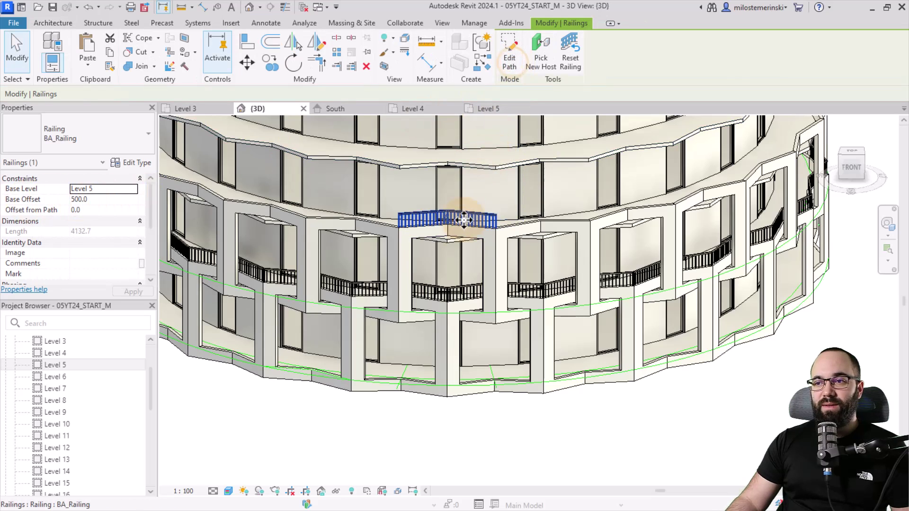
{"action": "scroll", "coordinate": [460, 224], "scroll_direction": "up", "scroll_amount": 5}
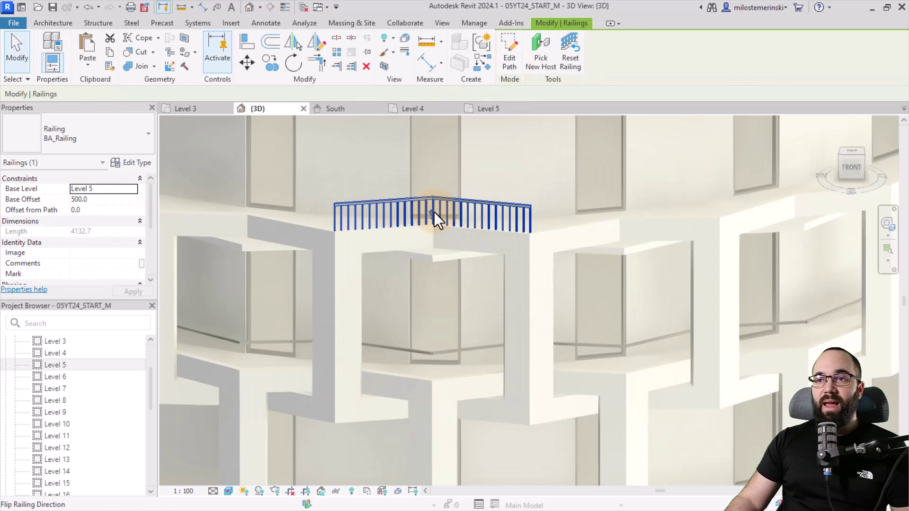
{"action": "scroll", "coordinate": [406, 213], "scroll_direction": "down", "scroll_amount": 2}
{"action": "scroll", "coordinate": [395, 245], "scroll_direction": "down", "scroll_amount": 2}
Step: Add the Level 5 railing to Array Group 5 using Edit Group
{"action": "key", "text": "Escape"}
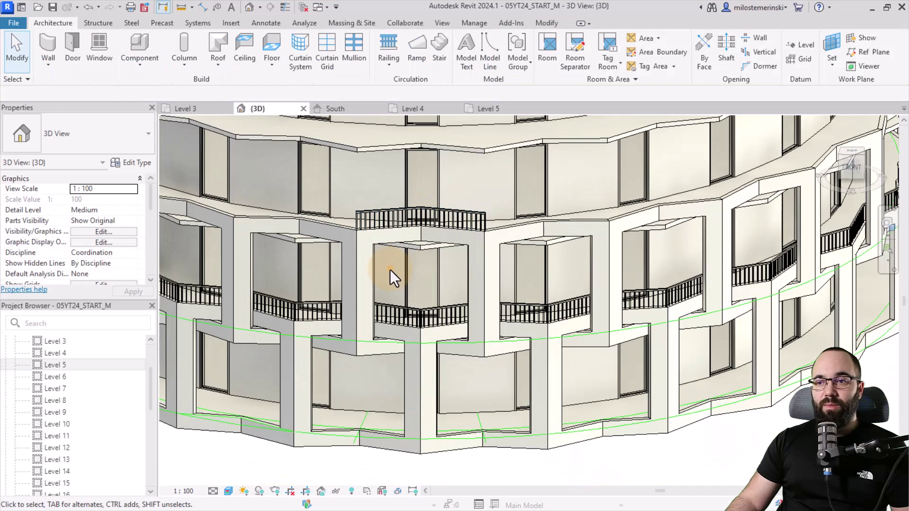
{"action": "left_click", "coordinate": [373, 269]}
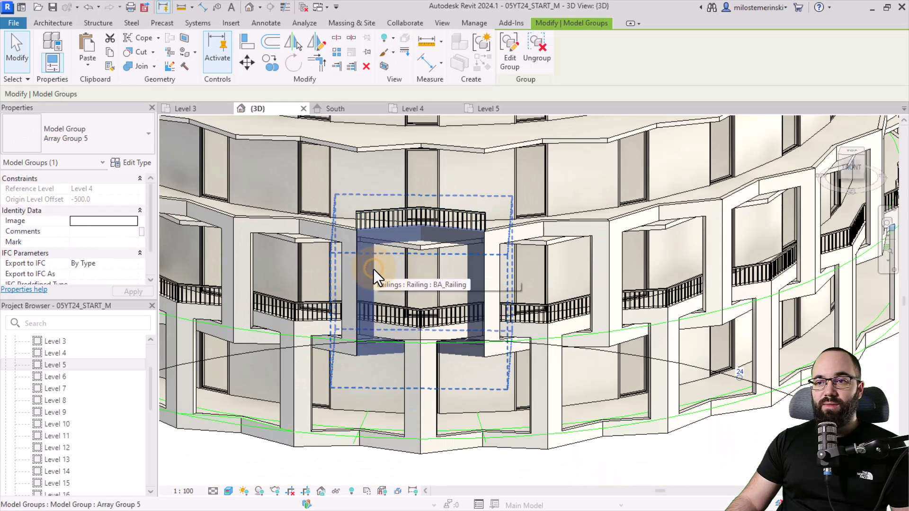
{"action": "left_click", "coordinate": [506, 65]}
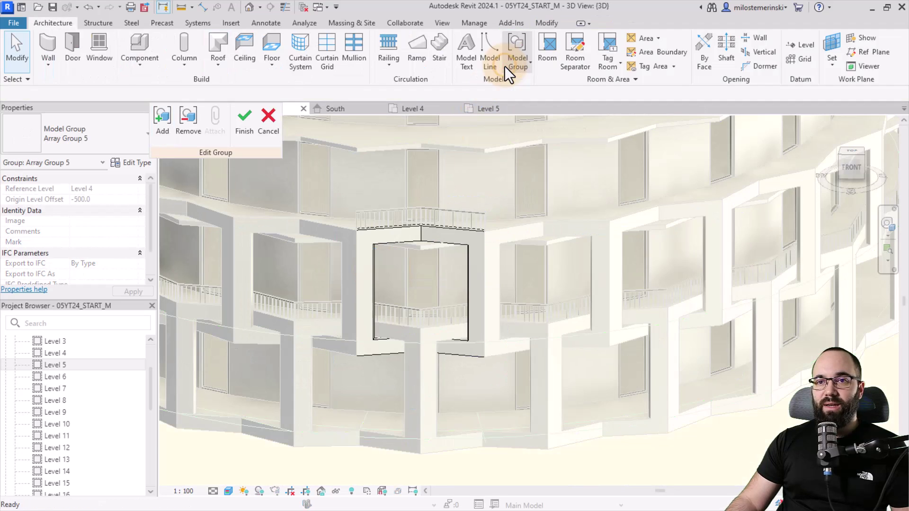
{"action": "left_click", "coordinate": [163, 135]}
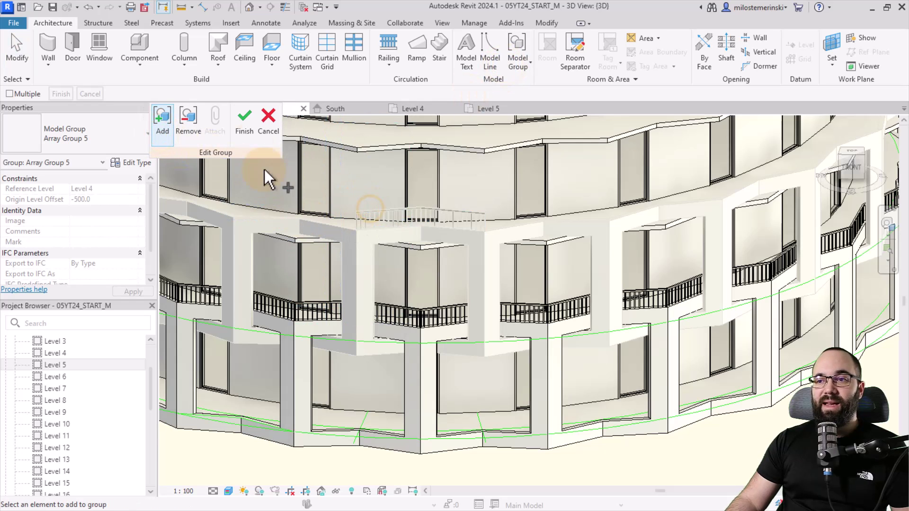
{"action": "left_click", "coordinate": [244, 125]}
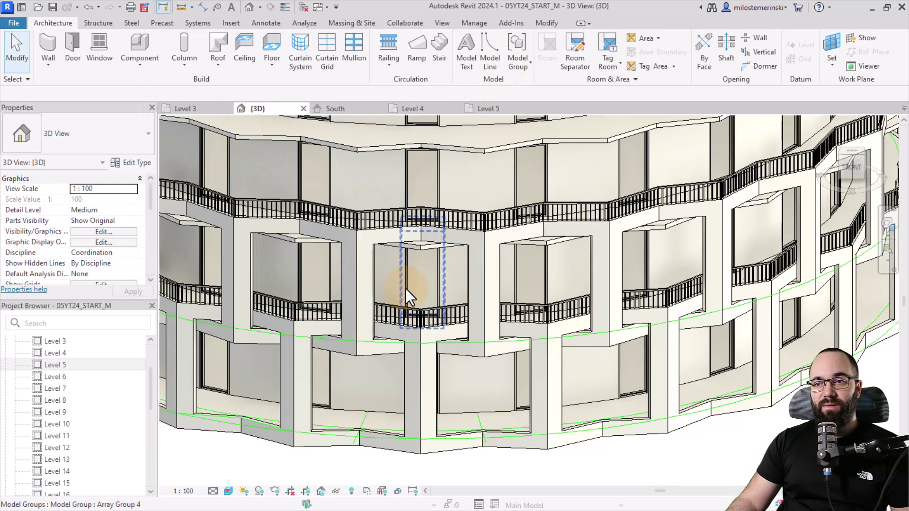
{"action": "scroll", "coordinate": [412, 306], "scroll_direction": "down", "scroll_amount": 3}
Step: Clear the selection and orbit the 3D view to check railings around the ring
{"action": "left_click", "coordinate": [469, 413]}
{"action": "scroll", "coordinate": [440, 405], "scroll_direction": "down", "scroll_amount": 2}
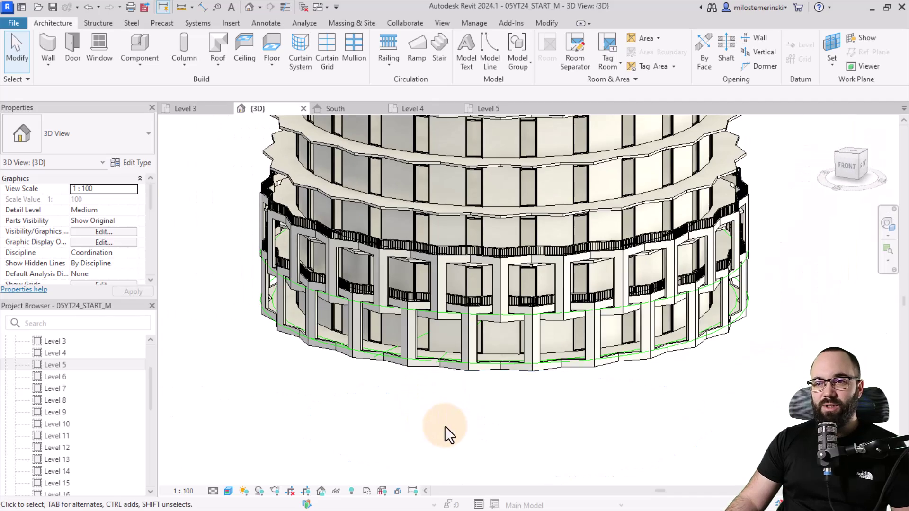
{"action": "middle_click_drag", "start_coordinate": [445, 427], "coordinate": [463, 431], "text": "shift"}
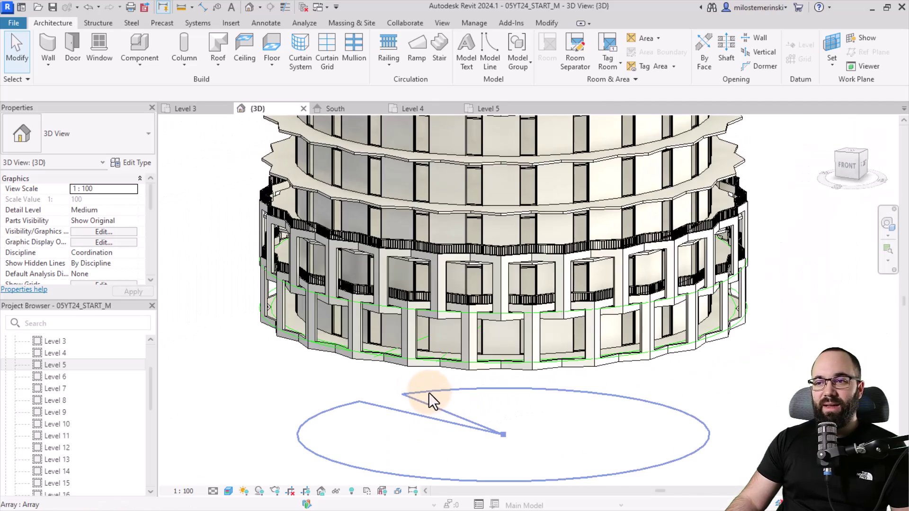
{"action": "middle_click_drag", "start_coordinate": [428, 400], "coordinate": [422, 422], "text": "shift"}
{"action": "key", "text": "Escape"}
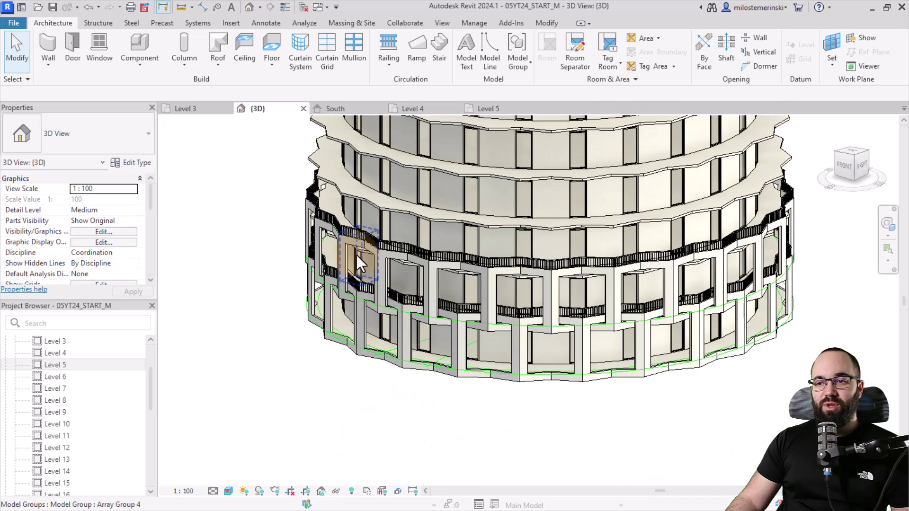
{"action": "mouse_move", "coordinate": [439, 291]}
{"action": "middle_mouse_down", "text": "shift"}
{"action": "mouse_move", "coordinate": [418, 366]}
{"action": "mouse_move", "coordinate": [336, 439]}
{"action": "middle_mouse_up", "text": "shift"}
{"action": "scroll", "coordinate": [409, 383], "scroll_direction": "down", "scroll_amount": 3}
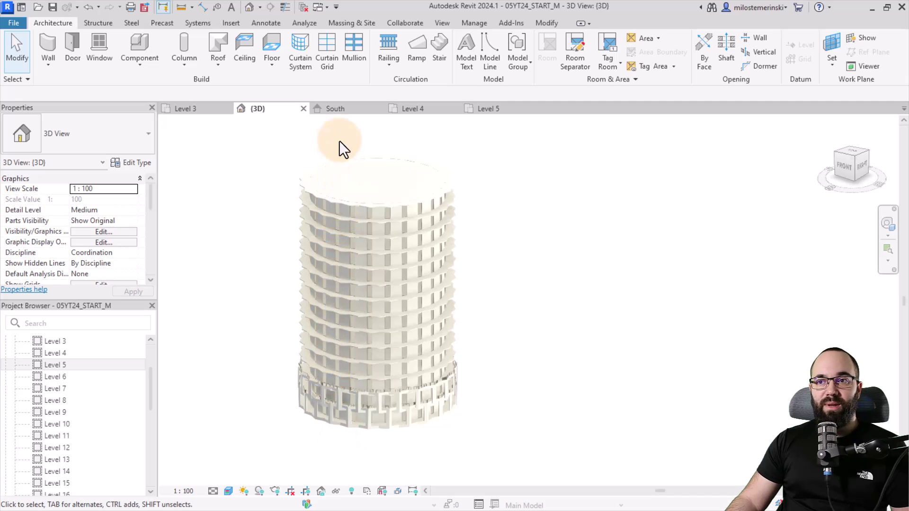
Step: Window-select the podium facade in South elevation and filter it to Model Groups only
{"action": "left_click", "coordinate": [335, 108]}
{"action": "scroll", "coordinate": [383, 346], "scroll_direction": "down", "scroll_amount": 5}
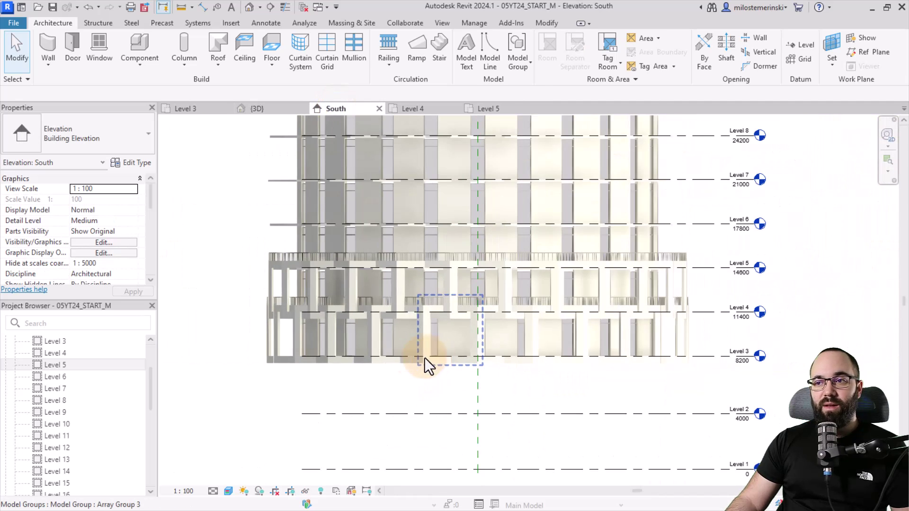
{"action": "scroll", "coordinate": [427, 365], "scroll_direction": "up", "scroll_amount": 1}
{"action": "scroll", "coordinate": [471, 391], "scroll_direction": "up", "scroll_amount": 1}
{"action": "scroll", "coordinate": [345, 382], "scroll_direction": "up", "scroll_amount": 1}
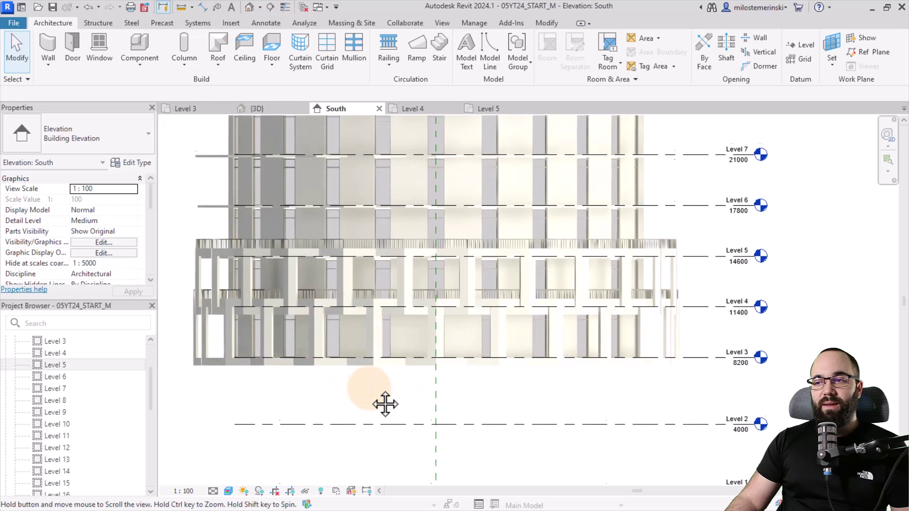
{"action": "middle_click_drag", "start_coordinate": [344, 375], "coordinate": [381, 412]}
{"action": "scroll", "coordinate": [382, 412], "scroll_direction": "down", "scroll_amount": 1}
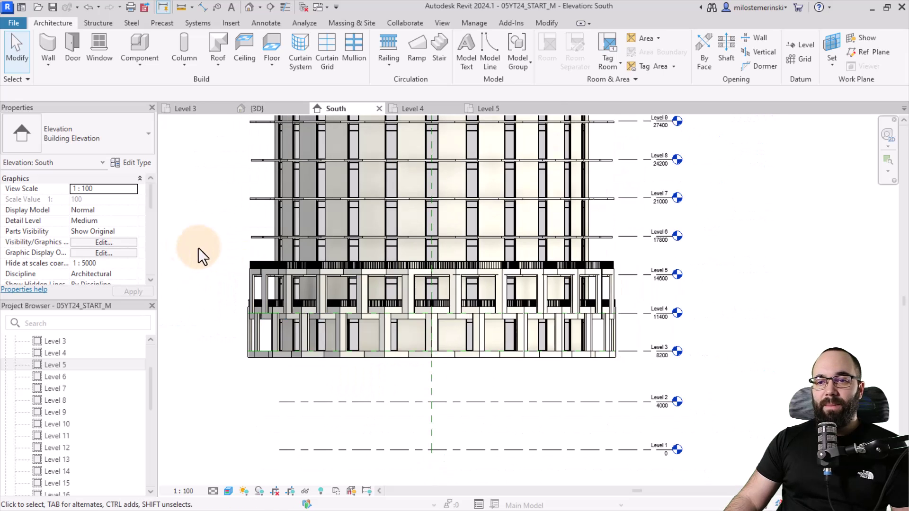
{"action": "left_click_drag", "start_coordinate": [186, 245], "coordinate": [688, 398]}
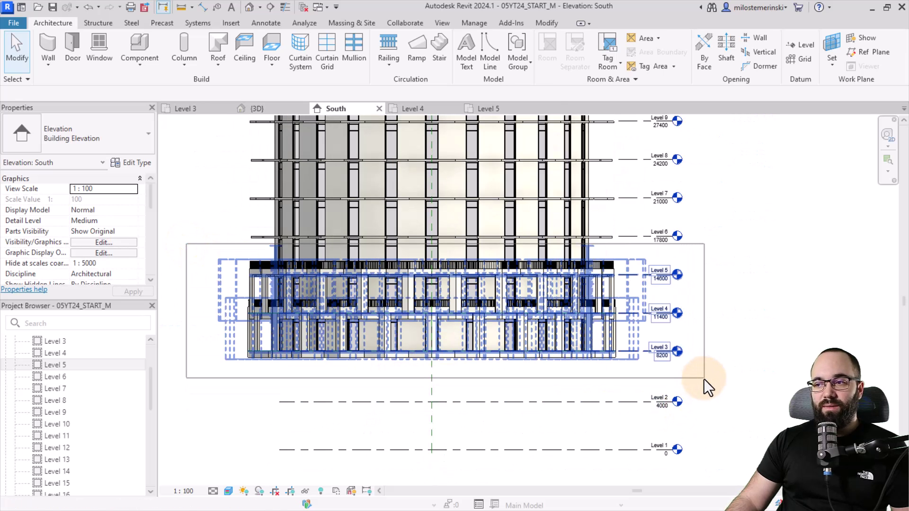
{"action": "left_click_drag", "start_coordinate": [688, 399], "coordinate": [706, 384]}
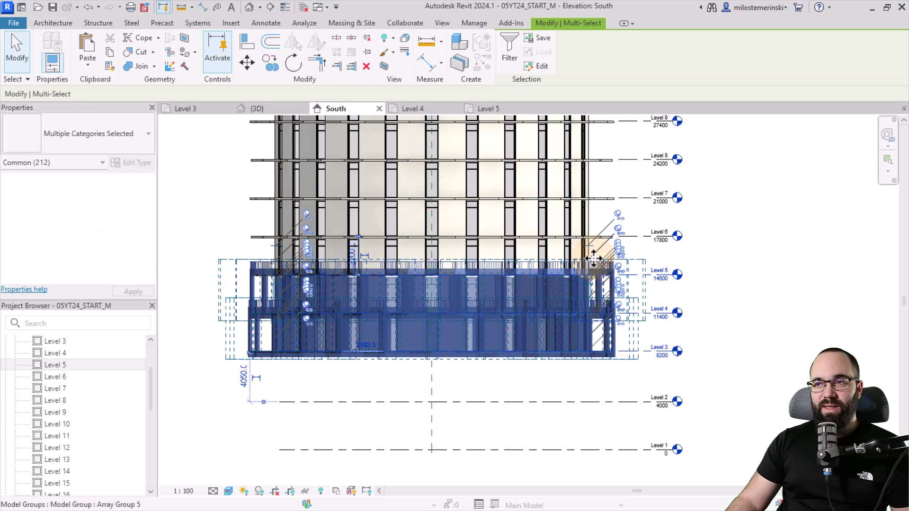
{"action": "left_click", "coordinate": [506, 64]}
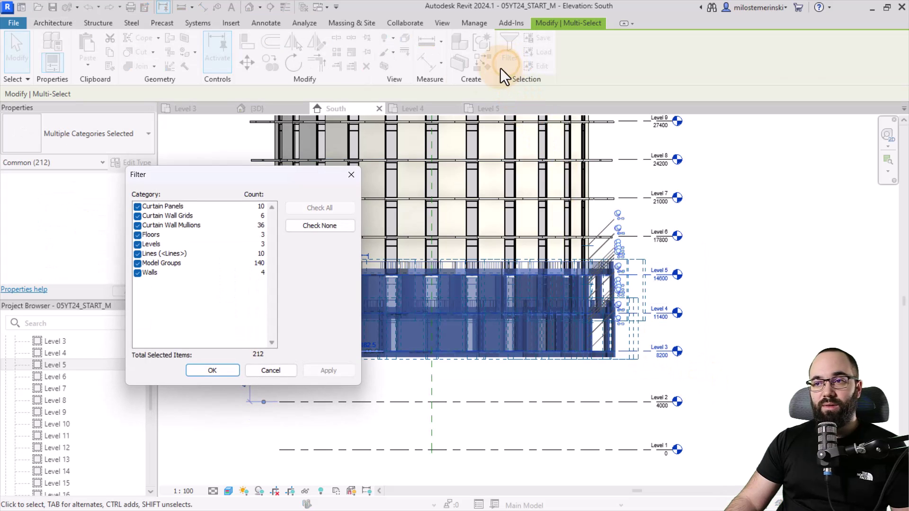
{"action": "left_click", "coordinate": [322, 228]}
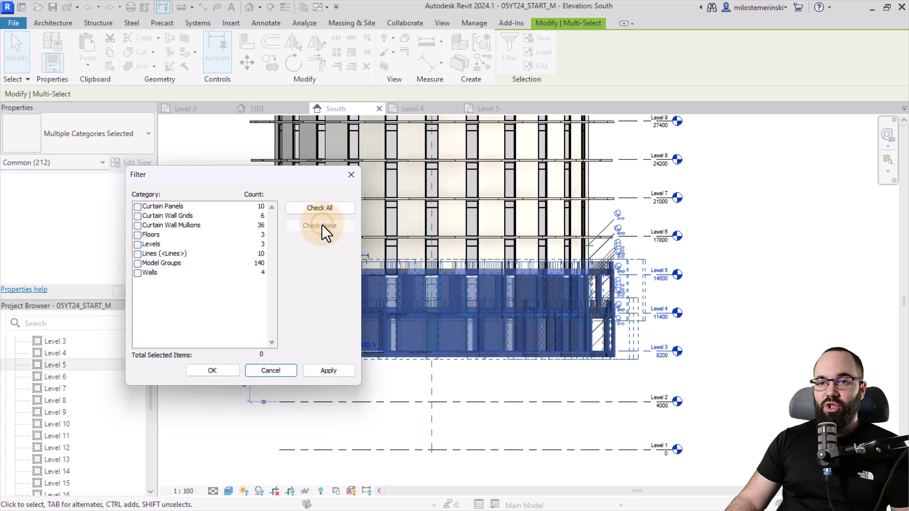
{"action": "left_click", "coordinate": [138, 263]}
{"action": "left_click", "coordinate": [326, 369]}
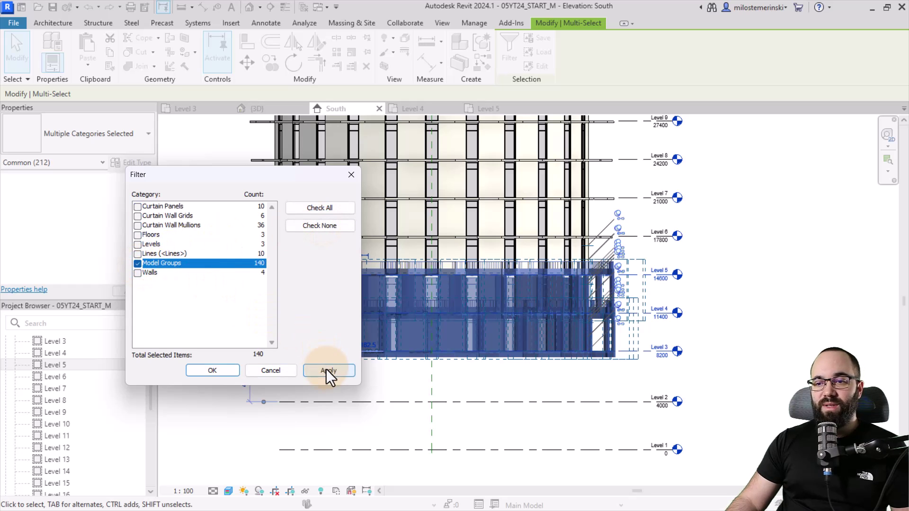
{"action": "left_click", "coordinate": [202, 371]}
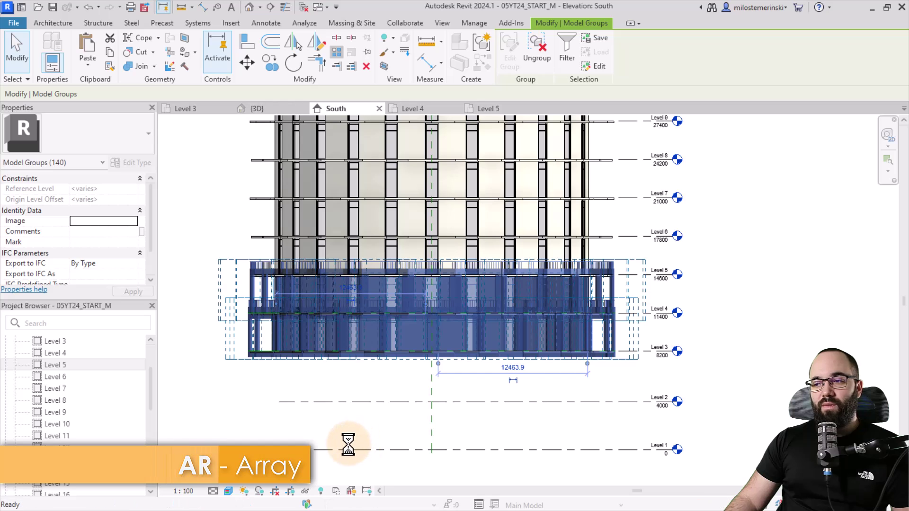
{"action": "scroll", "coordinate": [352, 440], "scroll_direction": "down", "scroll_amount": 2}
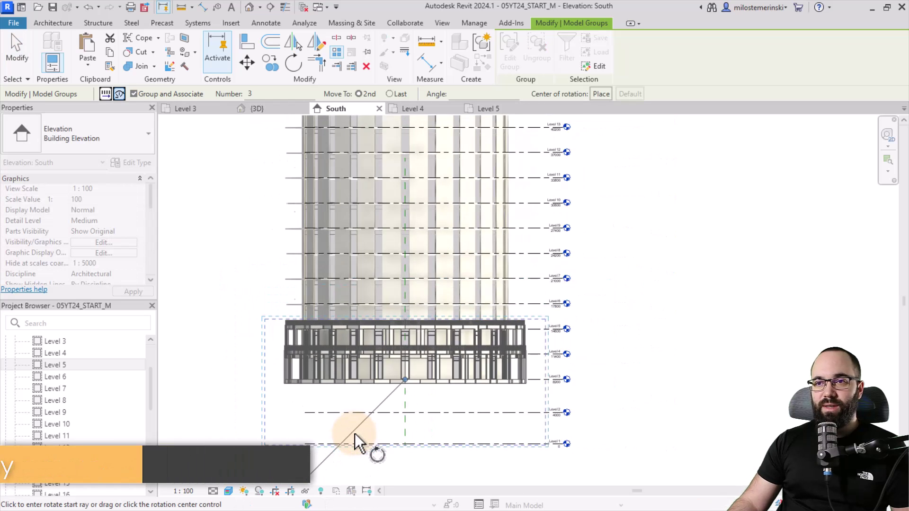
{"action": "scroll", "coordinate": [356, 437], "scroll_direction": "down", "scroll_amount": 2}
{"action": "scroll", "coordinate": [386, 376], "scroll_direction": "up", "scroll_amount": 1}
{"action": "scroll", "coordinate": [297, 261], "scroll_direction": "up", "scroll_amount": 1}
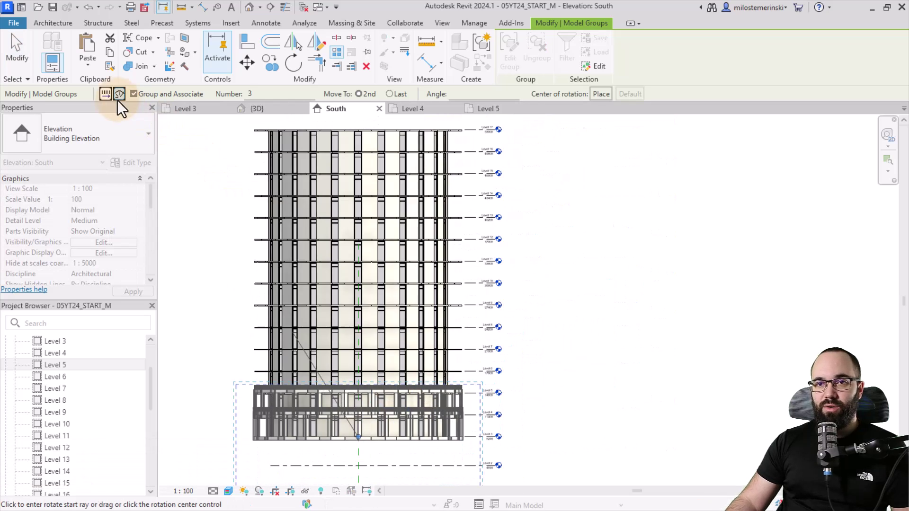
Step: Linearly array the groups with 7 copies, spaced from Level 3 to Level 5
{"action": "left_click", "coordinate": [104, 97]}
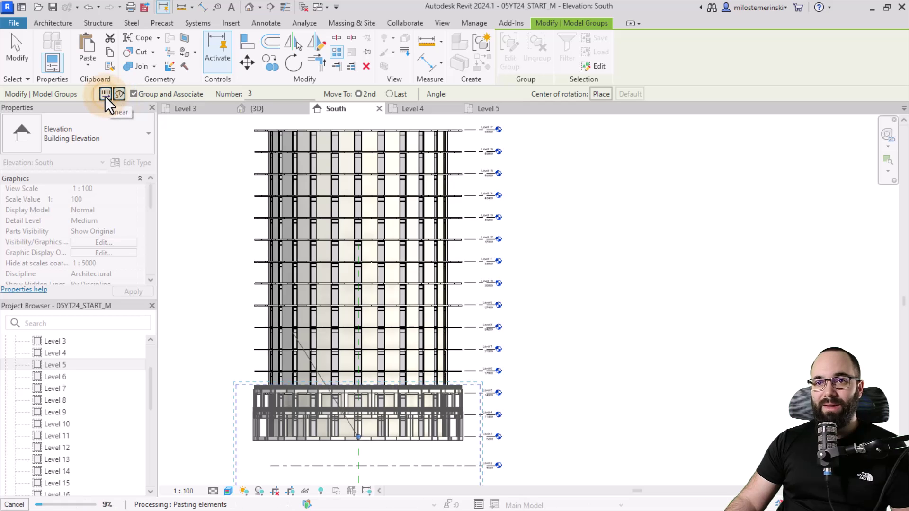
{"action": "double_click", "coordinate": [258, 94]}
{"action": "type", "text": "7"}
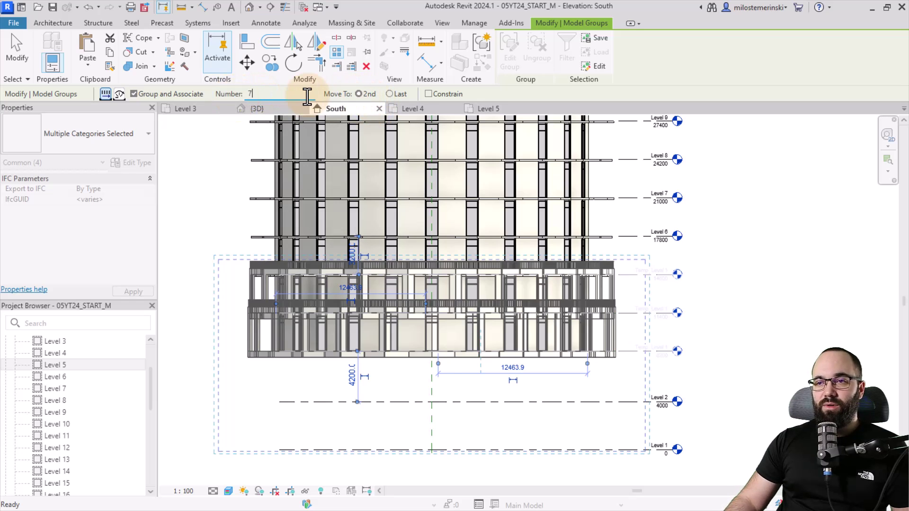
{"action": "left_click", "coordinate": [636, 349]}
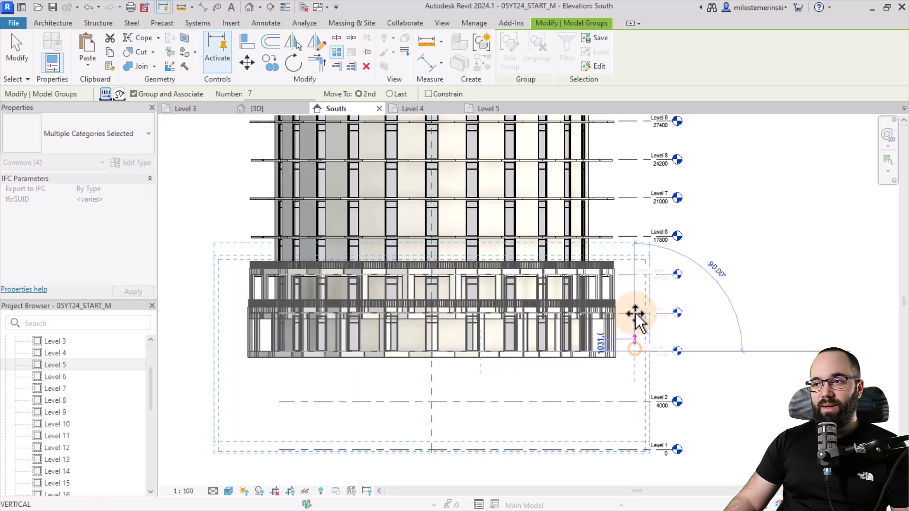
{"action": "left_click", "coordinate": [633, 274]}
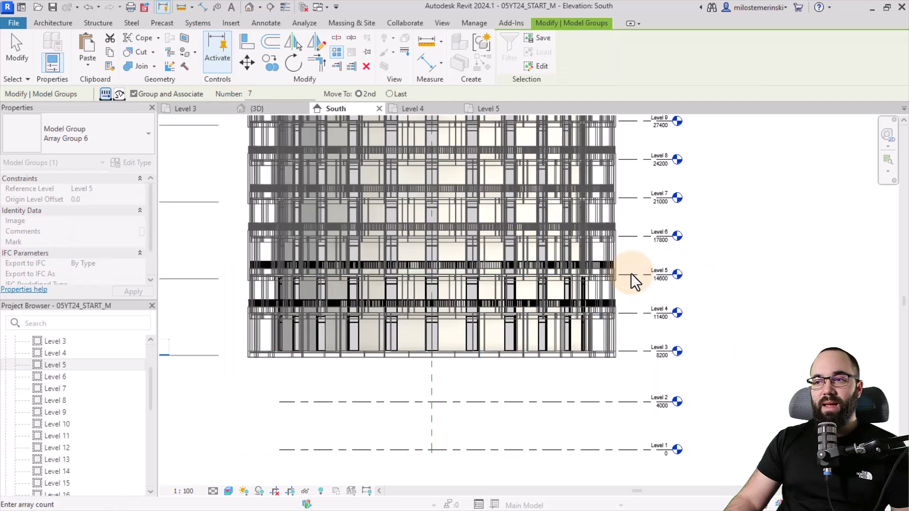
{"action": "left_click", "coordinate": [268, 111]}
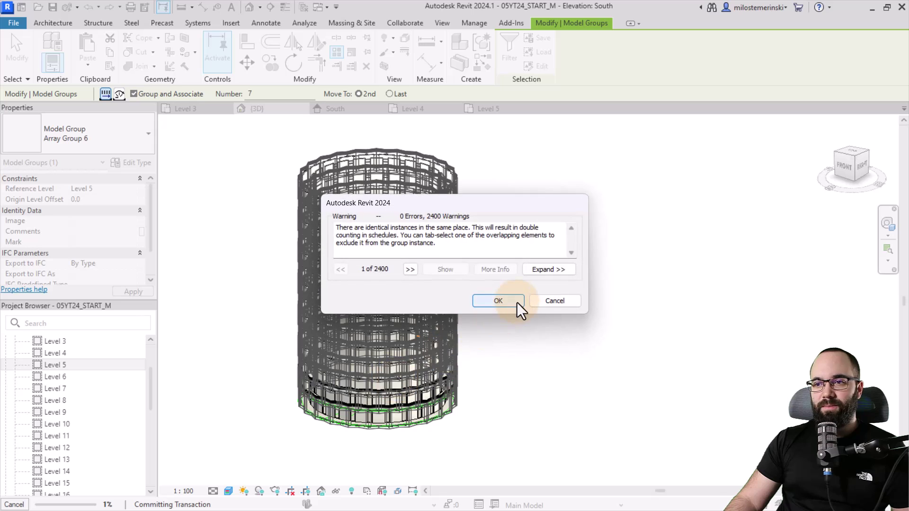
Step: Dismiss the identical-instances warning, deselect, and orbit around the wrapped tower
{"action": "left_click", "coordinate": [516, 302]}
{"action": "left_click", "coordinate": [513, 334]}
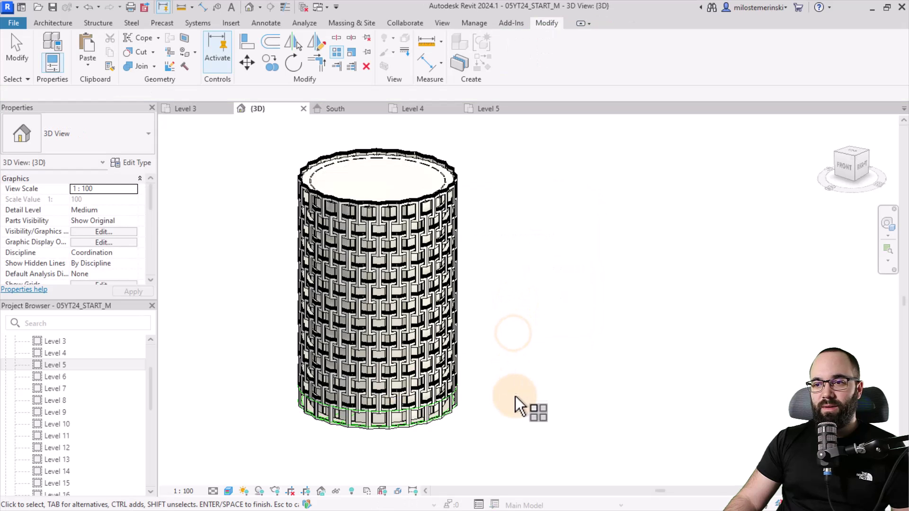
{"action": "mouse_move", "coordinate": [523, 405]}
{"action": "middle_mouse_down", "text": "shift"}
{"action": "mouse_move", "coordinate": [488, 393]}
{"action": "mouse_move", "coordinate": [484, 402]}
{"action": "middle_mouse_up", "text": "shift"}
{"action": "scroll", "coordinate": [392, 353], "scroll_direction": "up", "scroll_amount": 4}
{"action": "mouse_move", "coordinate": [438, 379]}
{"action": "middle_mouse_down", "text": "shift"}
{"action": "mouse_move", "coordinate": [547, 384]}
{"action": "mouse_move", "coordinate": [539, 430]}
{"action": "mouse_move", "coordinate": [494, 458]}
{"action": "middle_mouse_up", "text": "shift"}
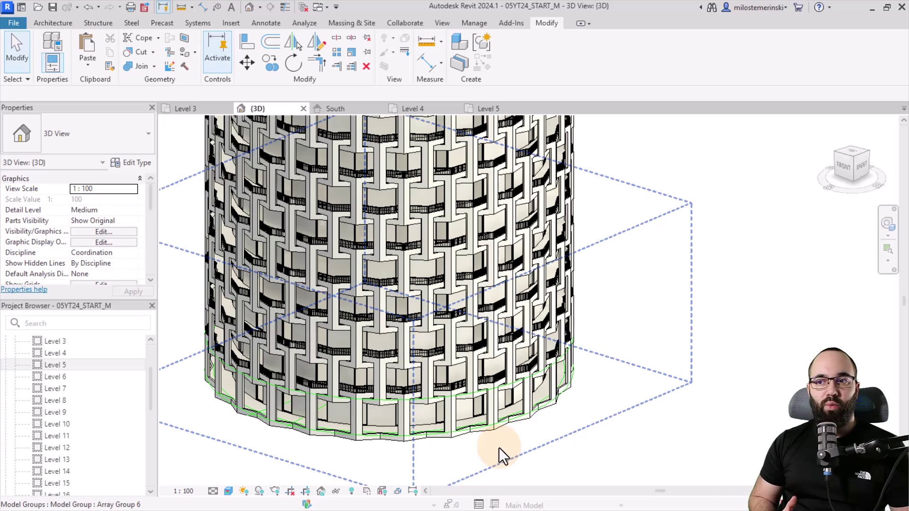
{"action": "mouse_move", "coordinate": [500, 447]}
{"action": "middle_mouse_down", "text": "shift"}
{"action": "mouse_move", "coordinate": [554, 445]}
{"action": "mouse_move", "coordinate": [477, 456]}
{"action": "mouse_move", "coordinate": [482, 481]}
{"action": "mouse_move", "coordinate": [395, 458]}
{"action": "middle_mouse_up", "text": "shift"}
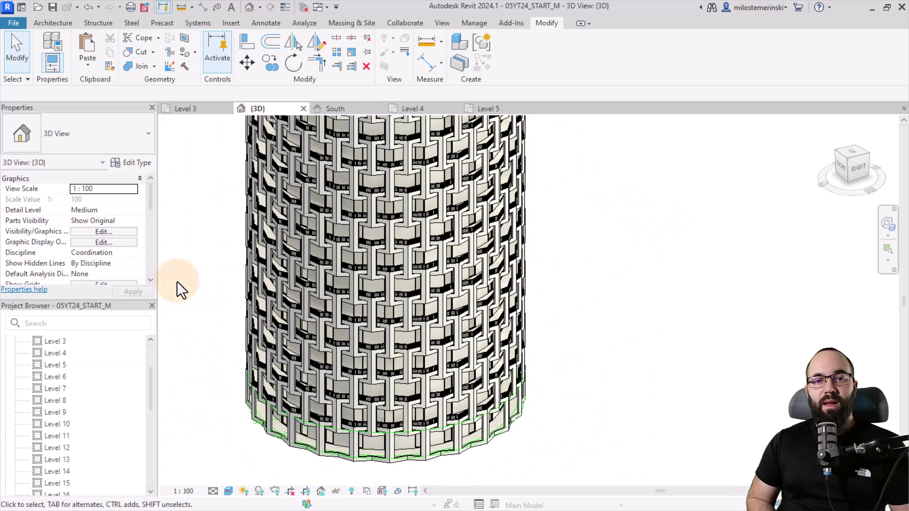